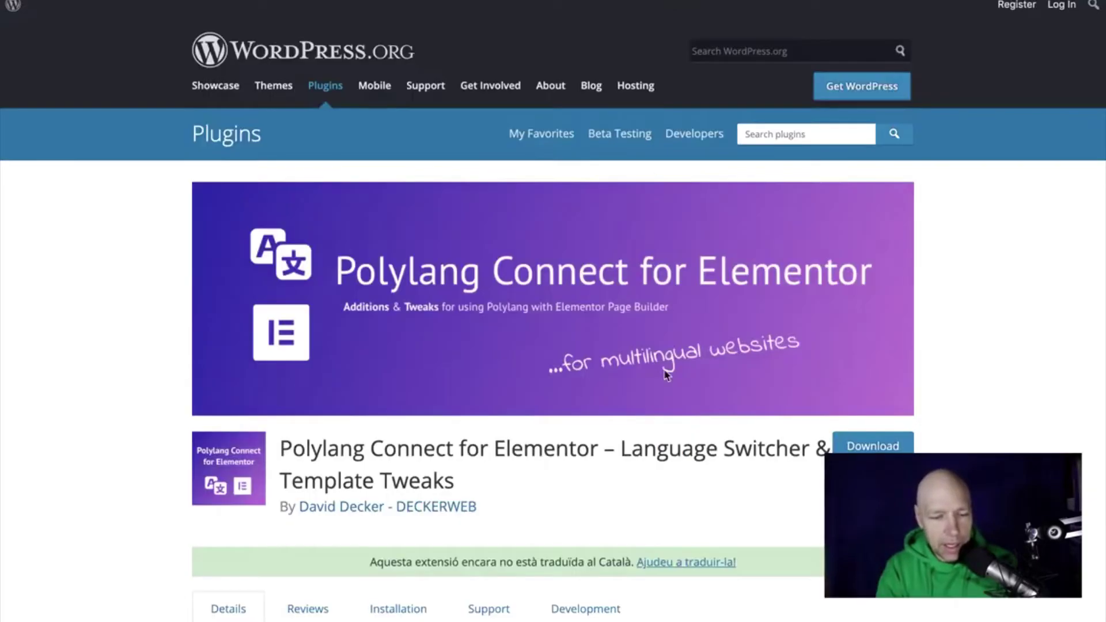
Step: Switch from the plugin page to the Firefox Developer Edition window with the WordPress admin and list all of the site's pages
scroll(657, 377, "down", 10)
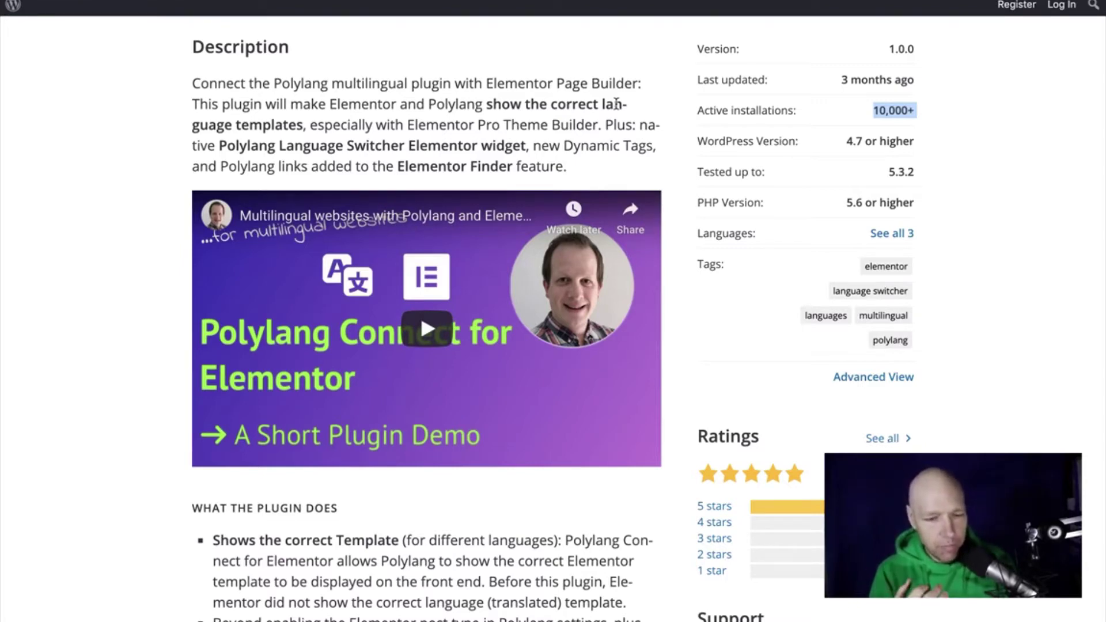
key("ctrl+Right")
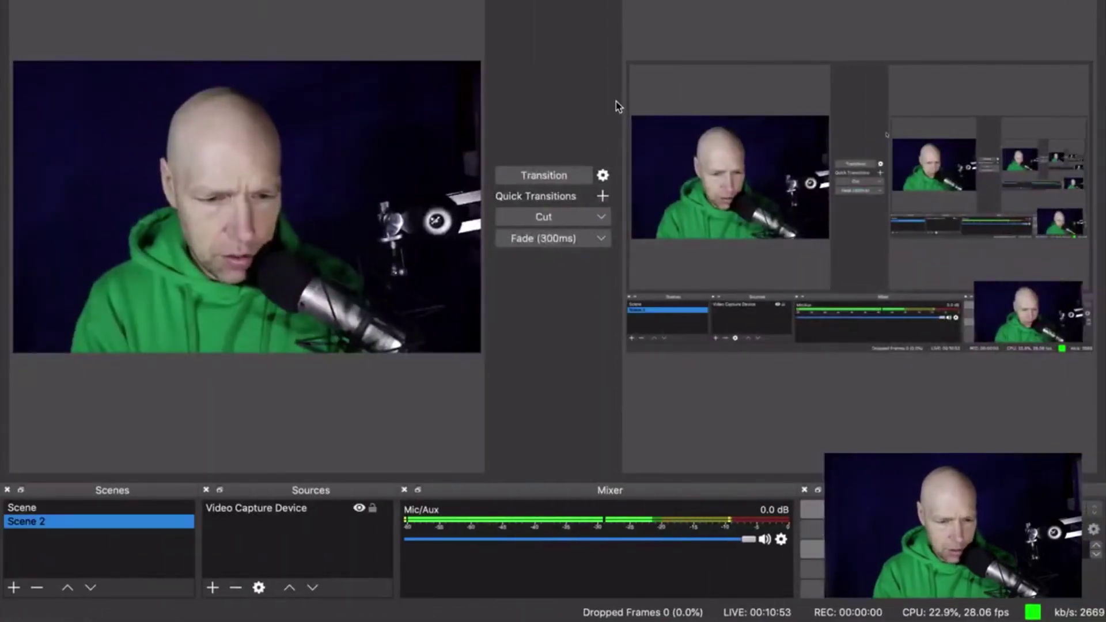
key("ctrl+Right")
key("ctrl+Down")
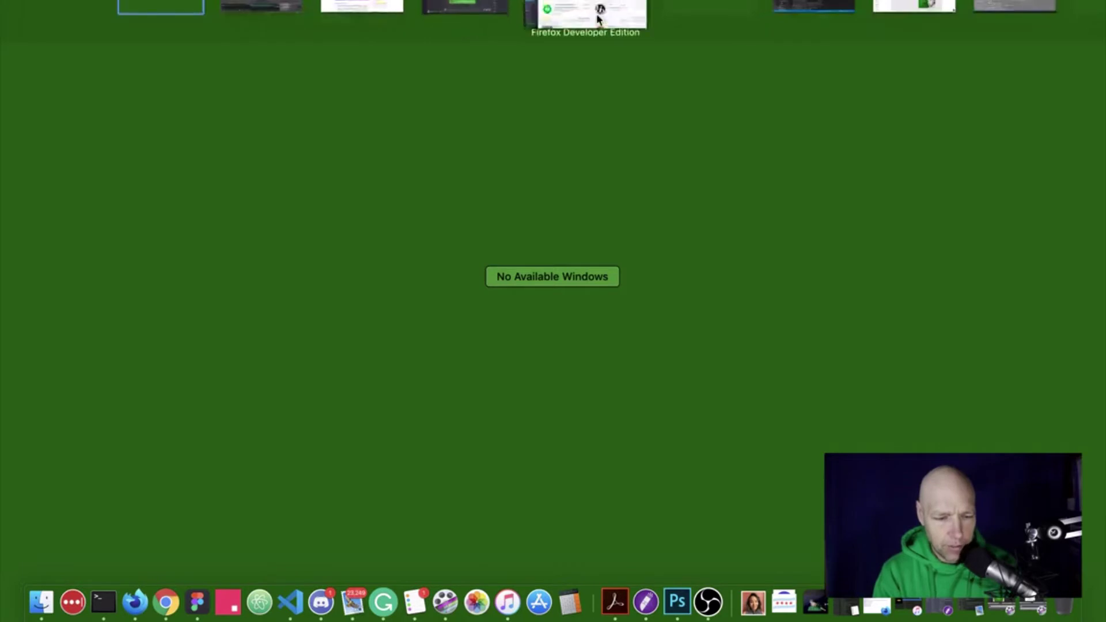
left_click(609, 14)
mouse_move(37, 136)
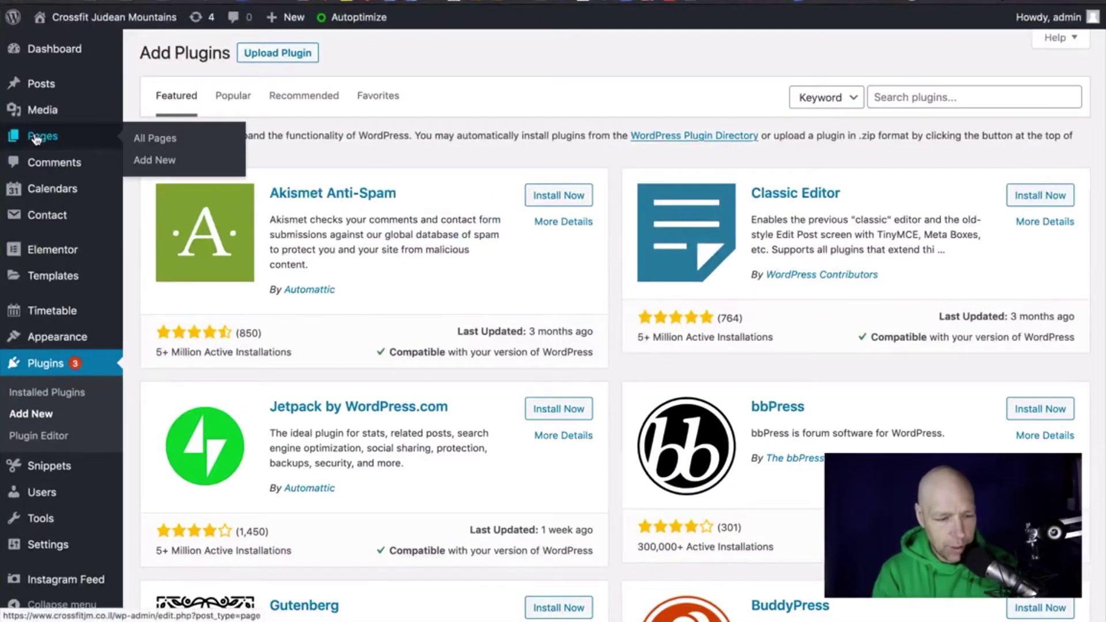
left_click(145, 144)
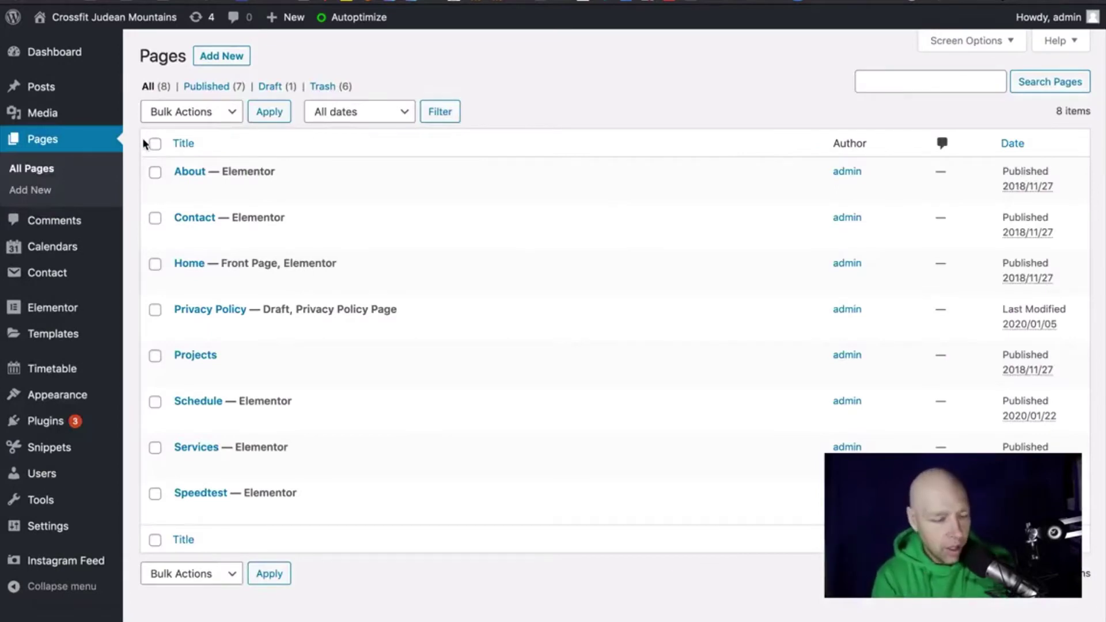
Step: Open the Home page for editing with Elementor, agreeing to leave the WordPress editor
left_click(189, 263)
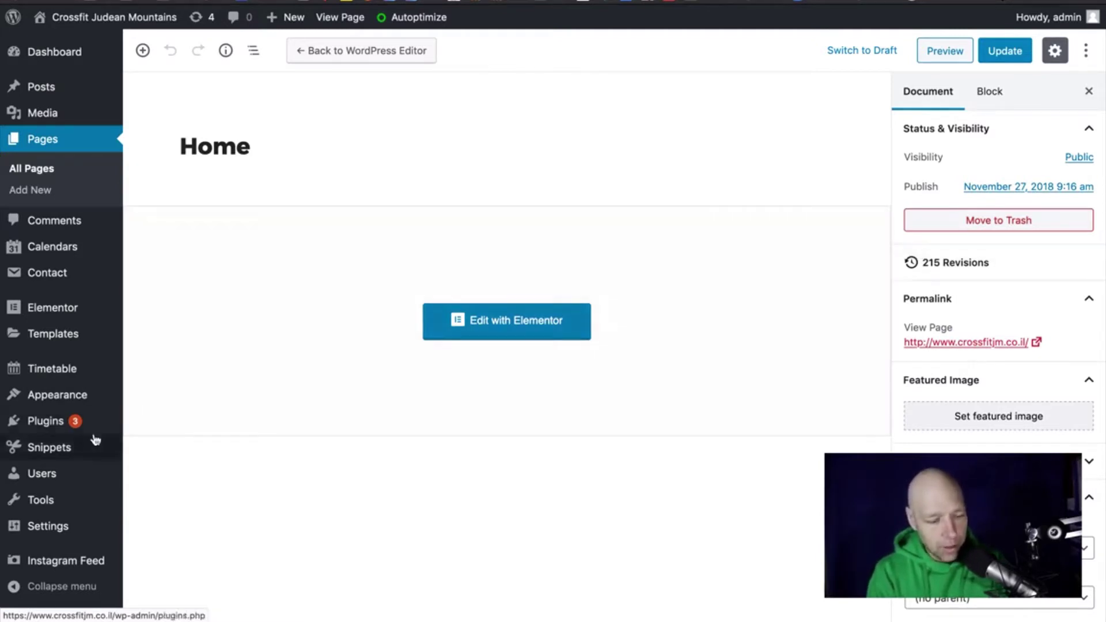
mouse_move(52, 427)
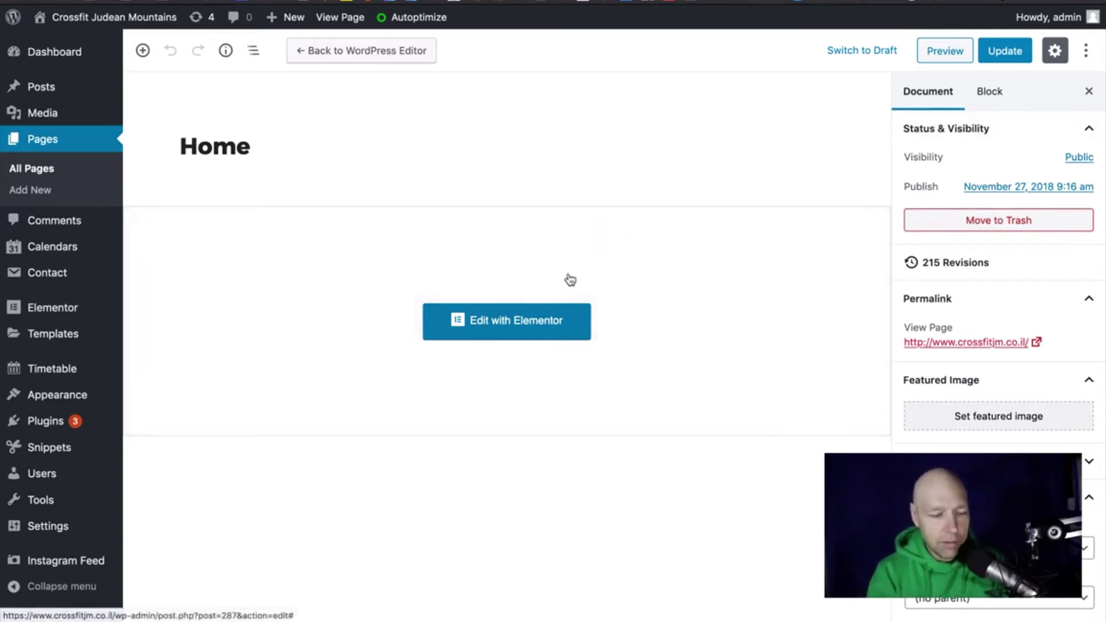
left_click(538, 321)
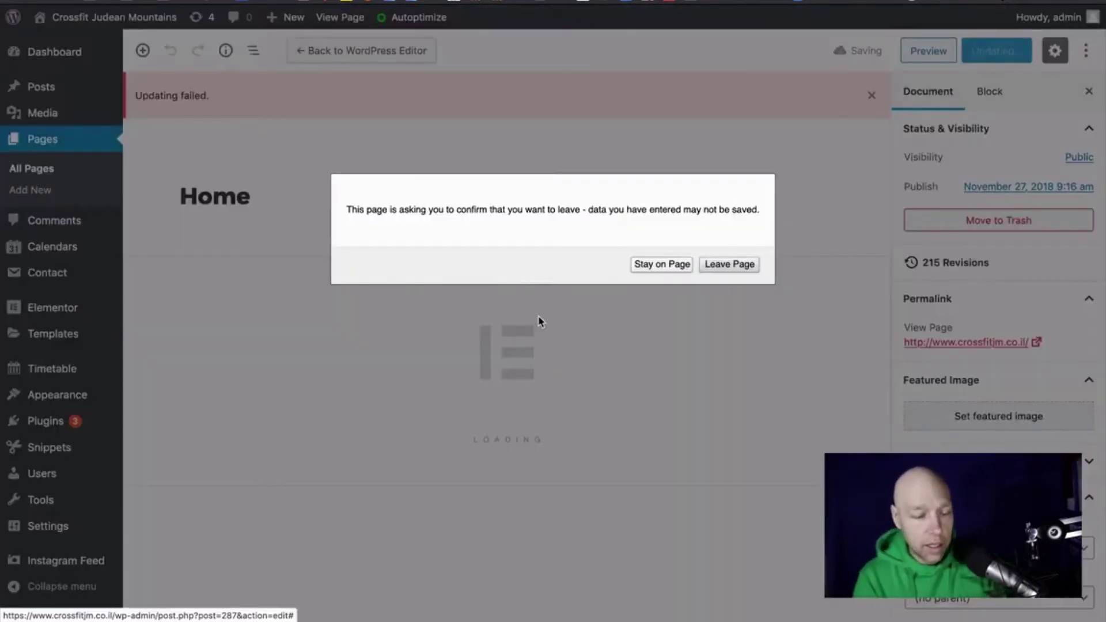
left_click(727, 264)
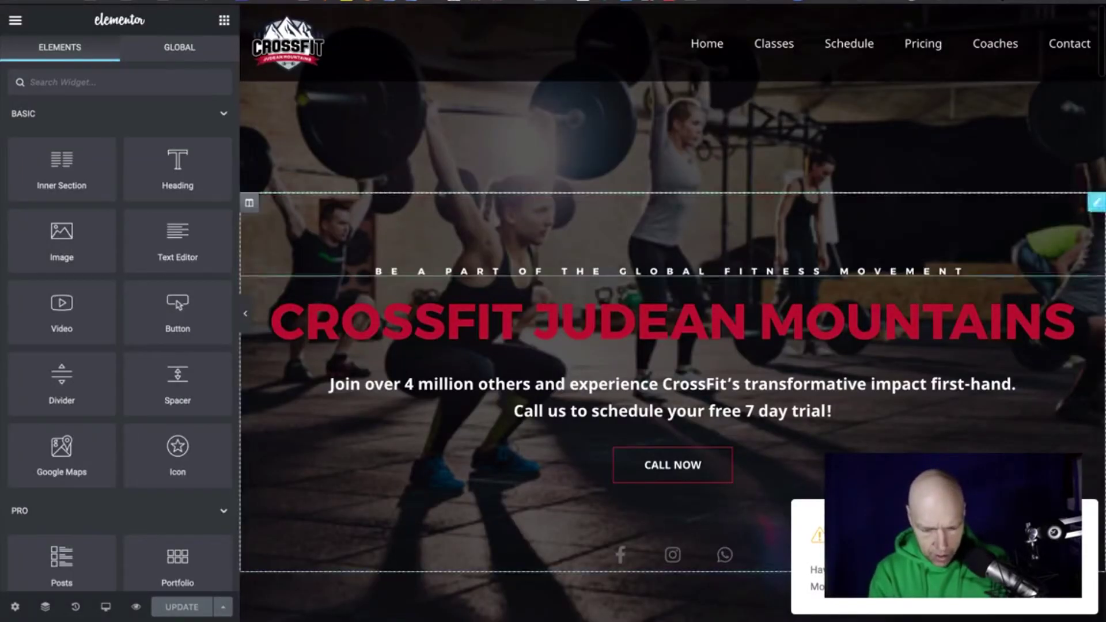
Step: Examine the typography settings and font family choices of the "Crossfit Judean Mountains" heading
triple_click(767, 341)
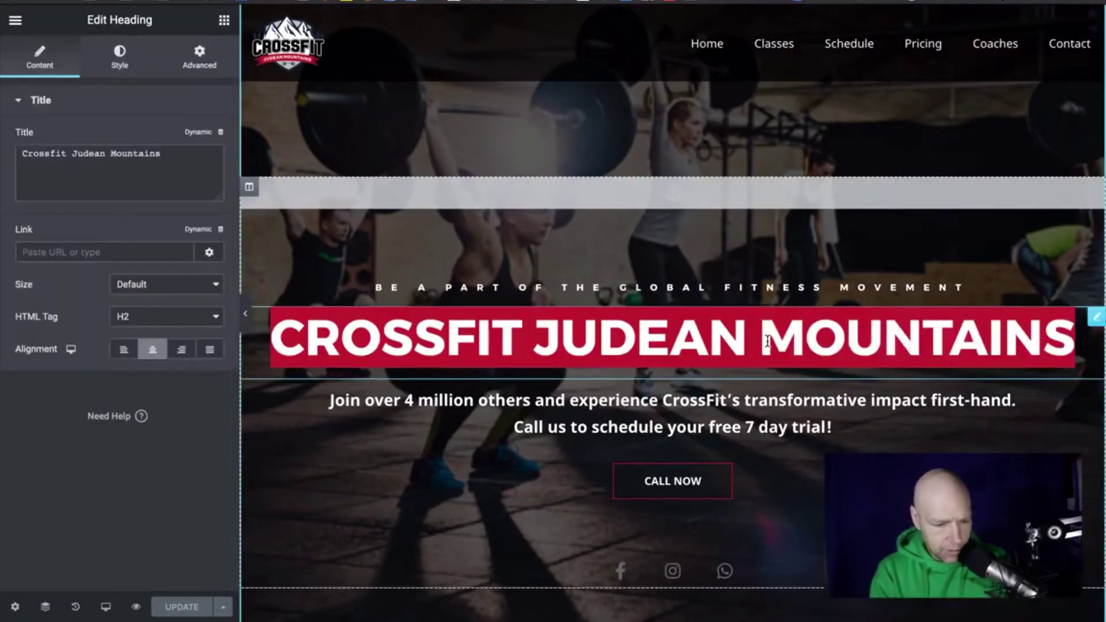
left_click(128, 59)
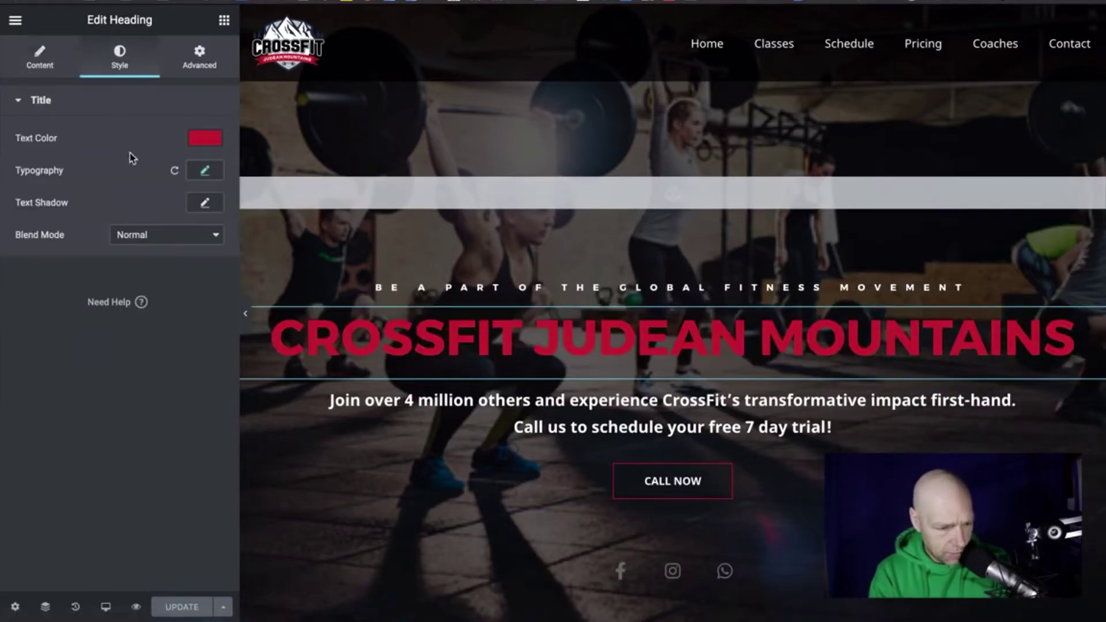
left_click(205, 172)
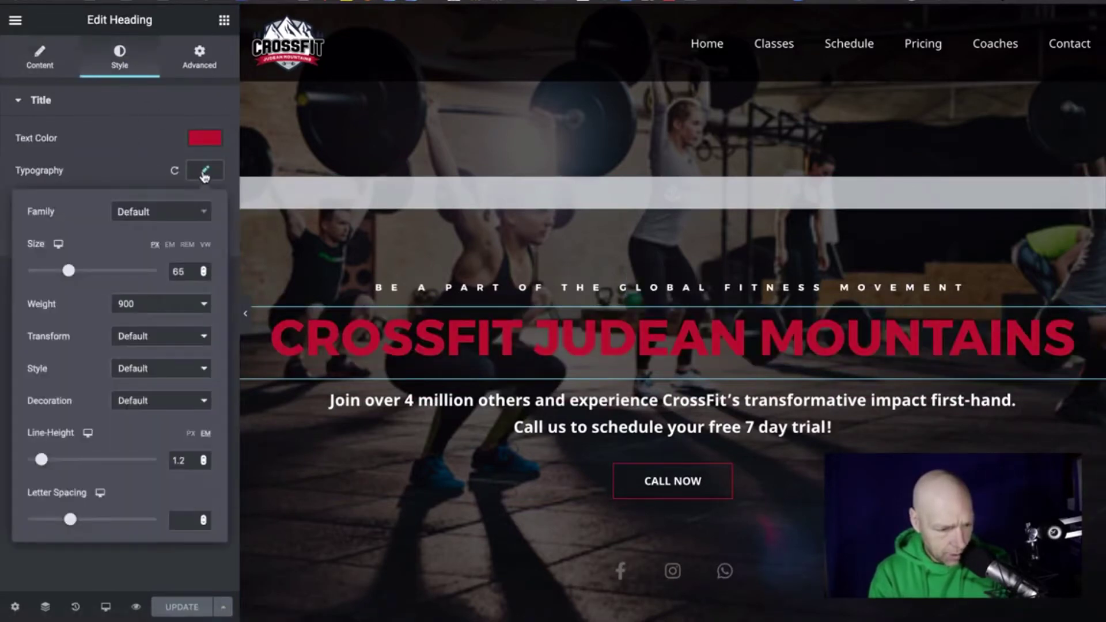
left_click(205, 214)
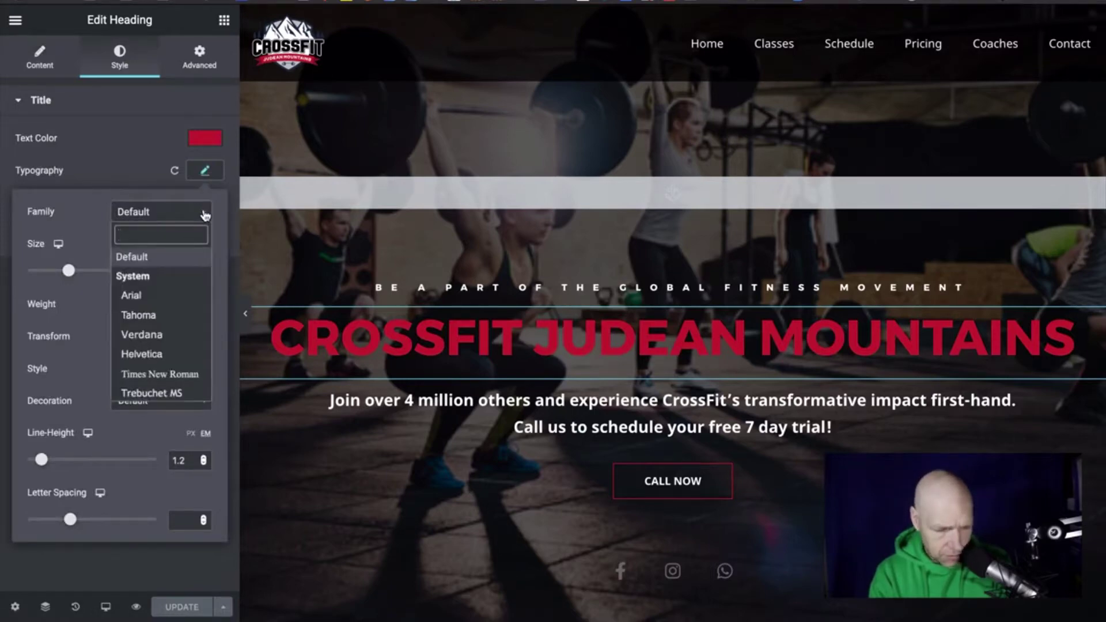
left_click(133, 150)
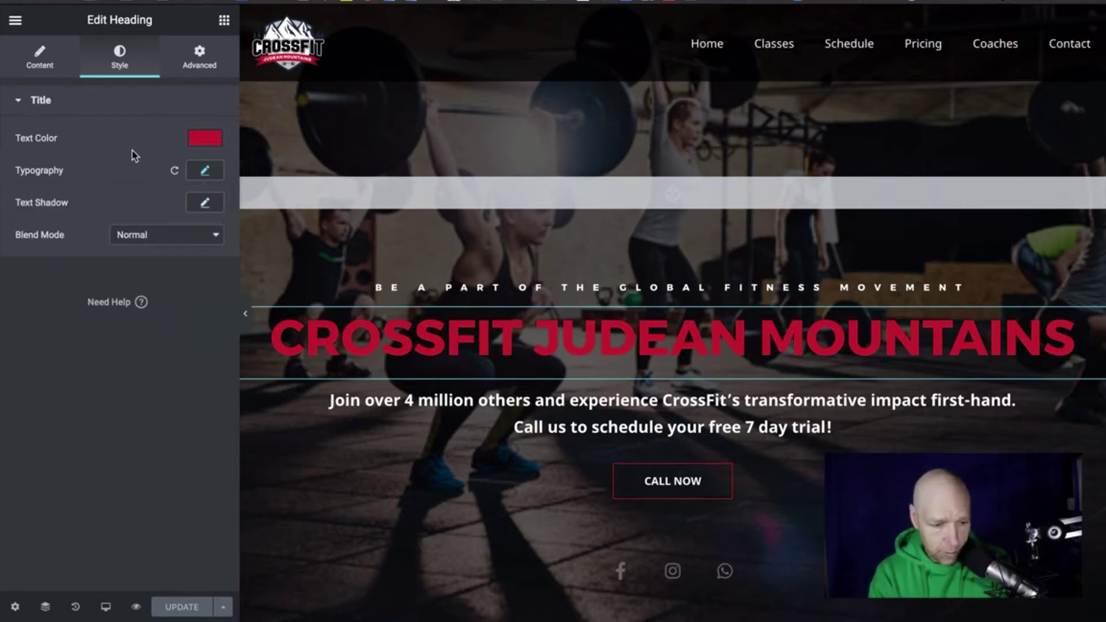
left_click(435, 355)
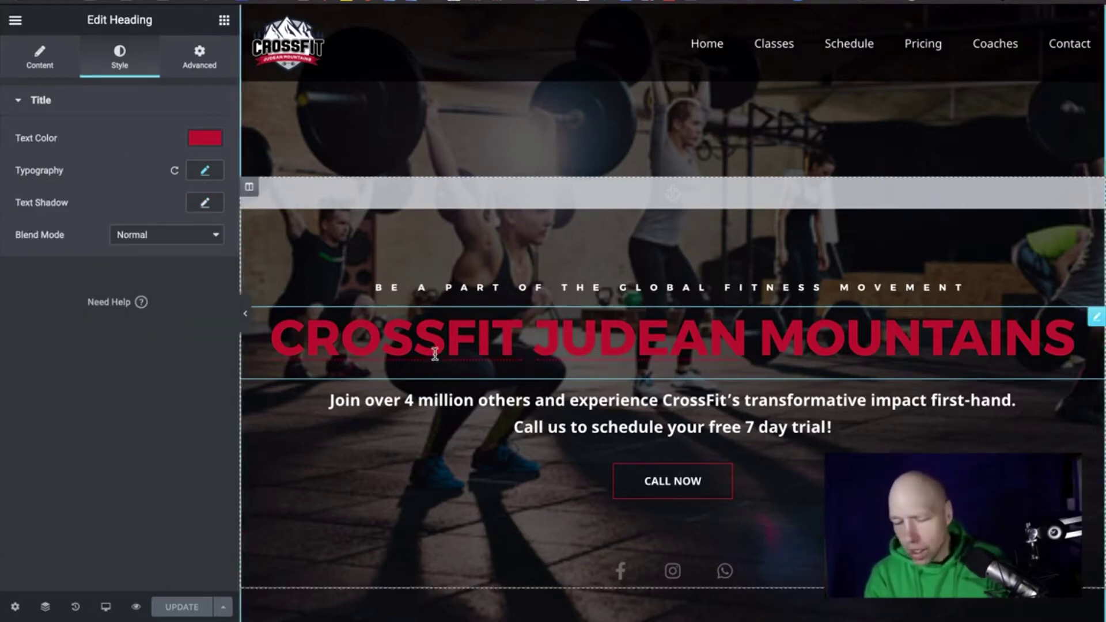
triple_click(435, 355)
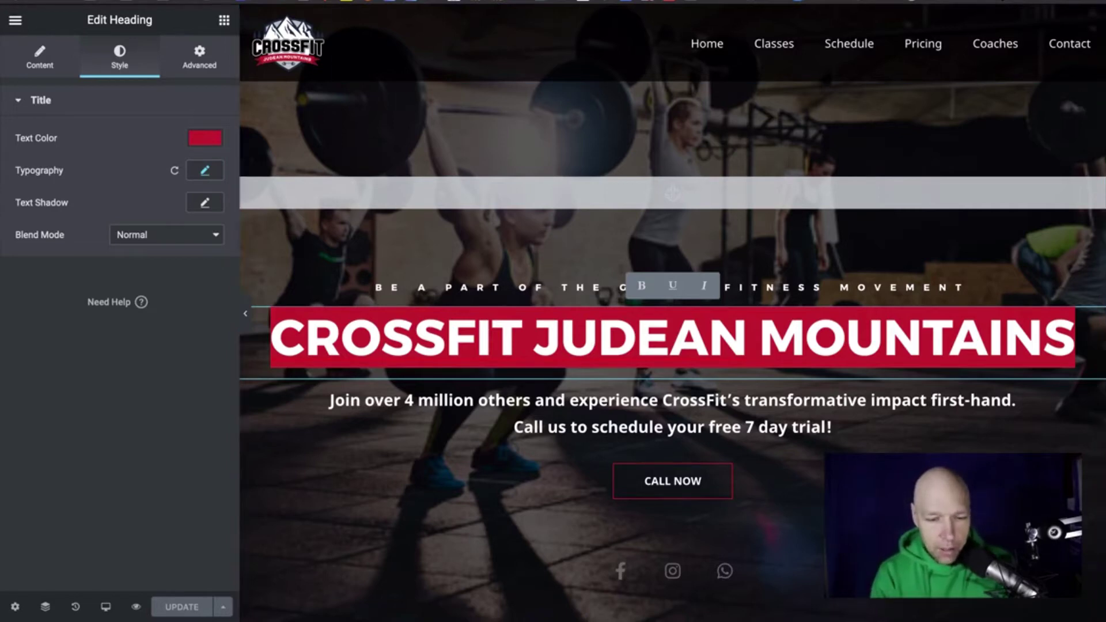
Step: Move the plugin page's desktop space beside the Elementor window's space and review the Polylang Connect for Elementor page there
key("ctrl+Right")
key("ctrl+Down")
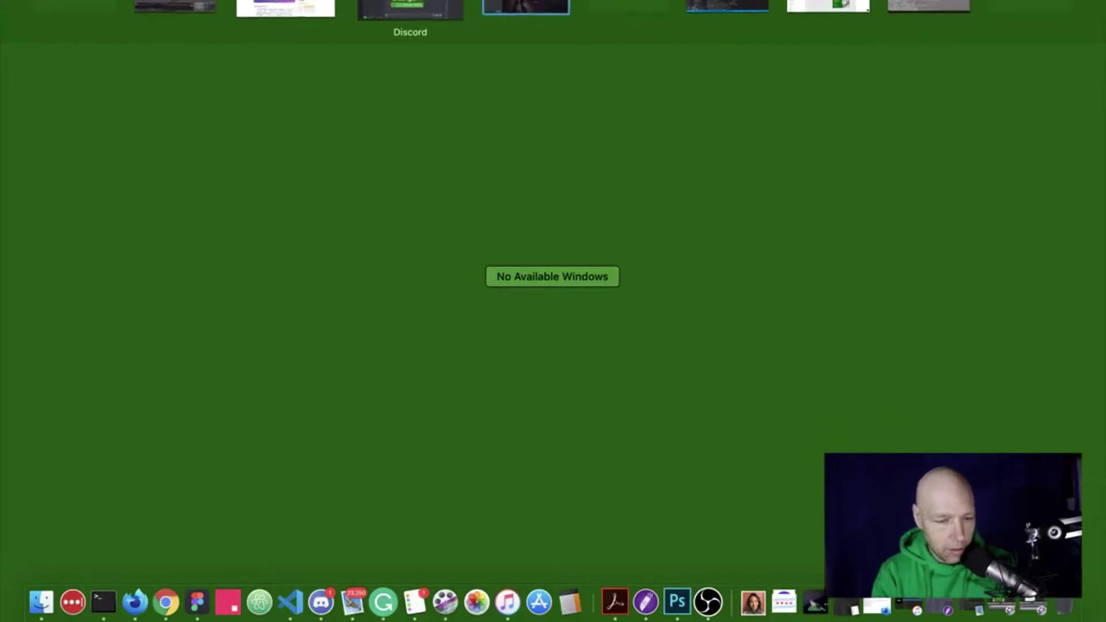
left_click_drag(302, 9, 518, 9)
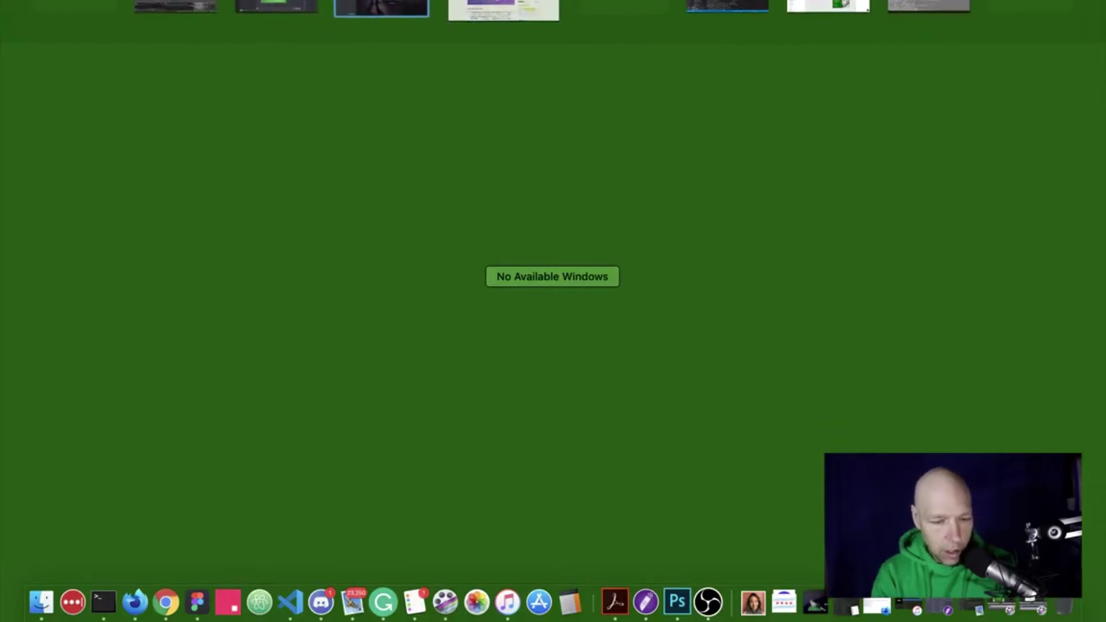
left_click(503, 10)
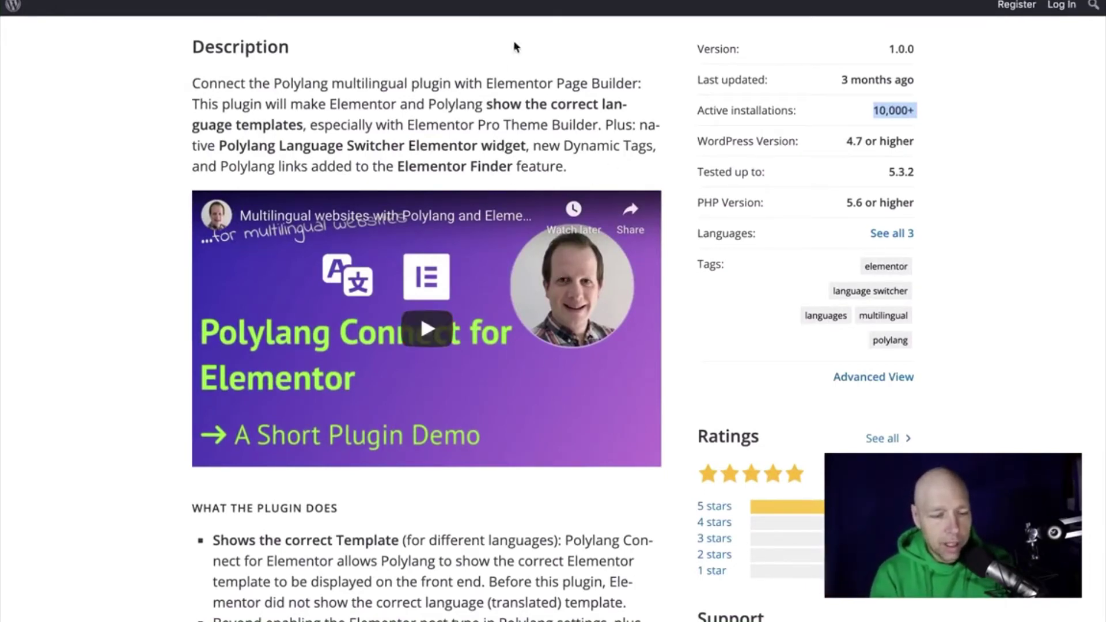
scroll(562, 107, "up", 5)
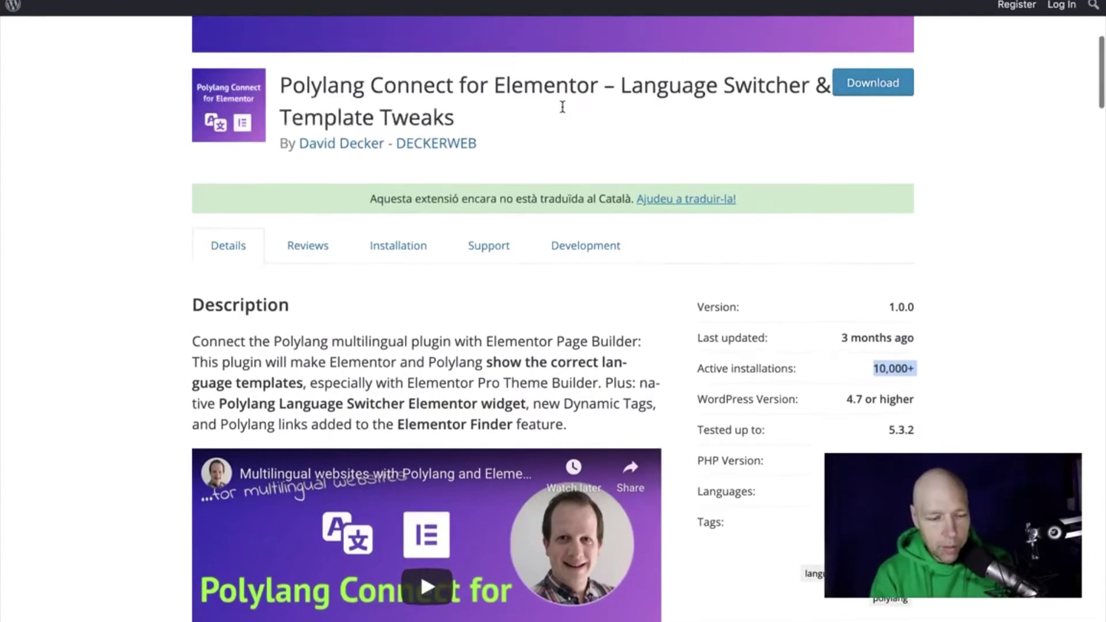
scroll(562, 106, "up", 3)
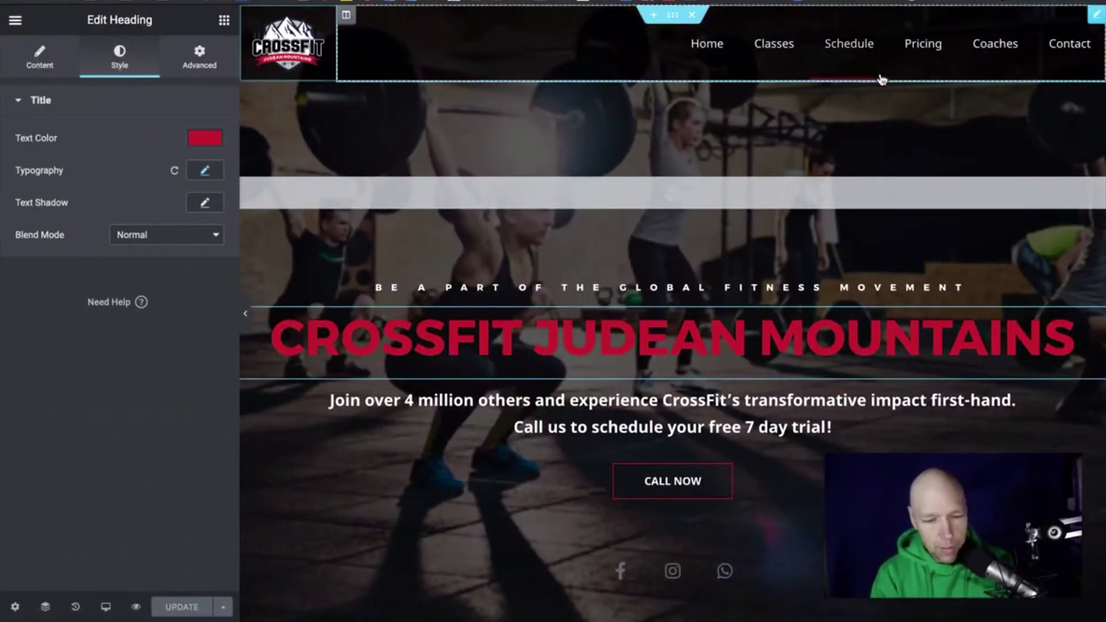
Step: Browse the available Elementor widgets down through the Pro group
left_click(224, 21)
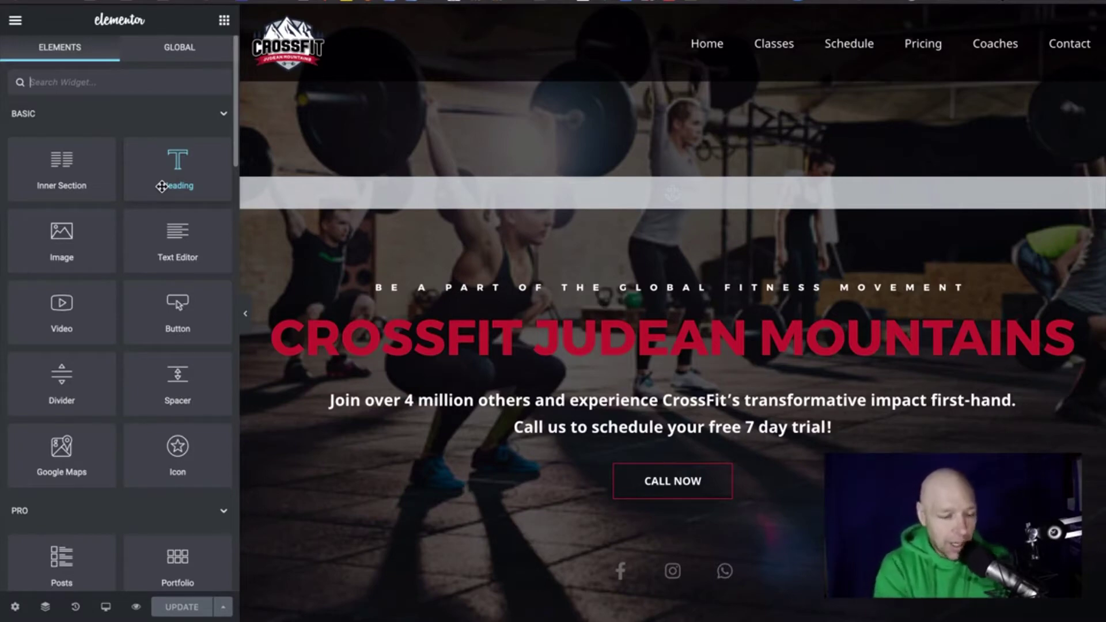
scroll(109, 286, "down", 9)
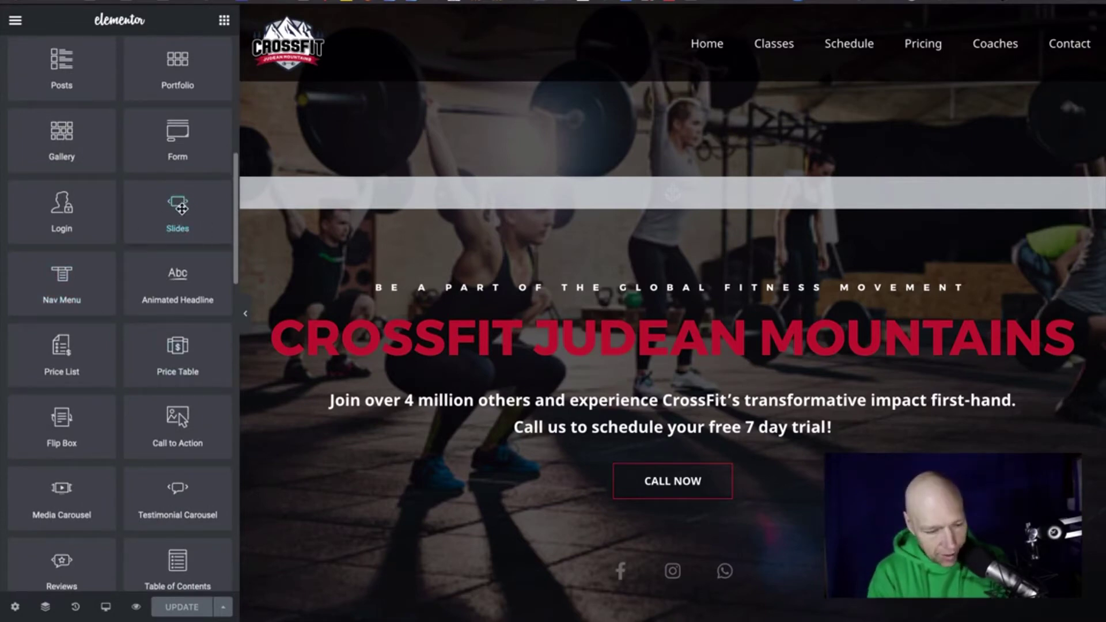
scroll(201, 277, "down", 3)
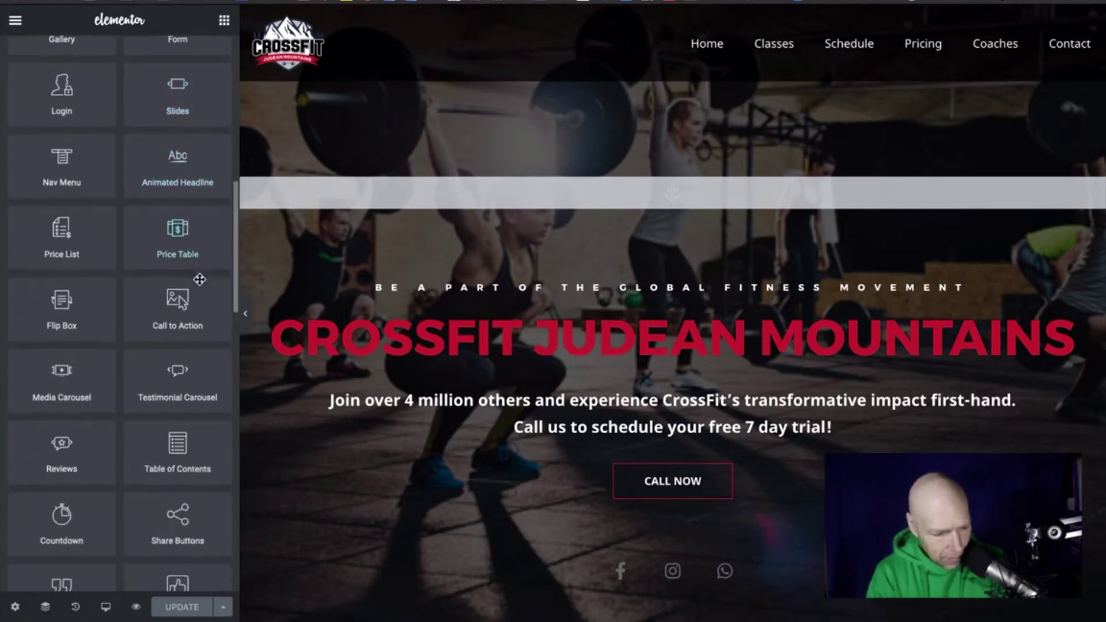
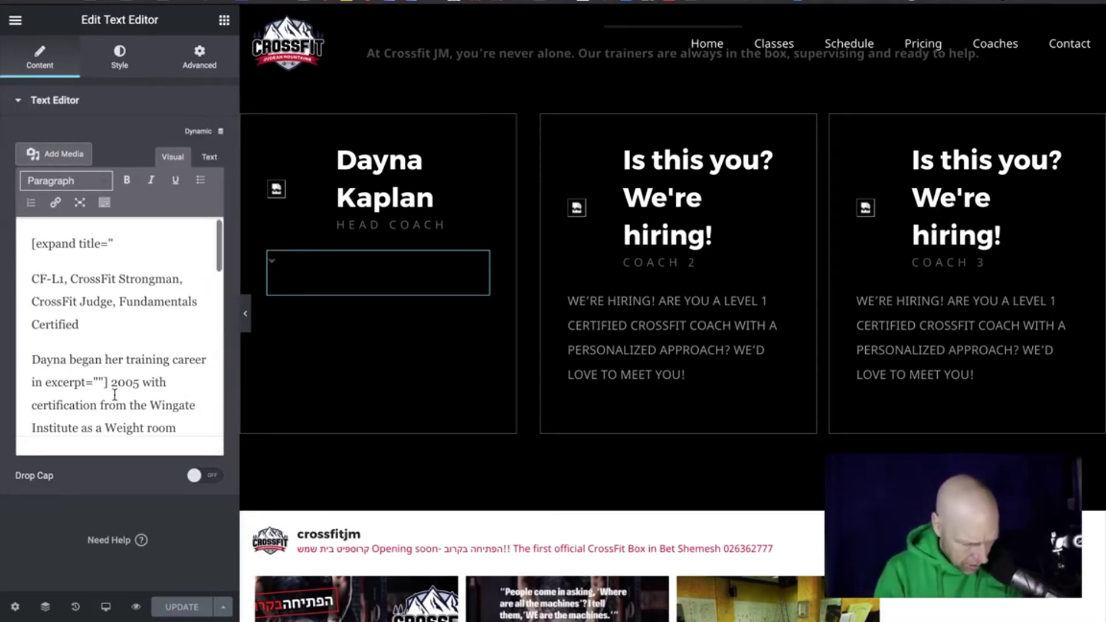
Step: Inspect the head coach's biography text in its text editor widget and load the copied page address in a new browser tab
scroll(109, 392, "down", 1)
scroll(115, 395, "up", 1)
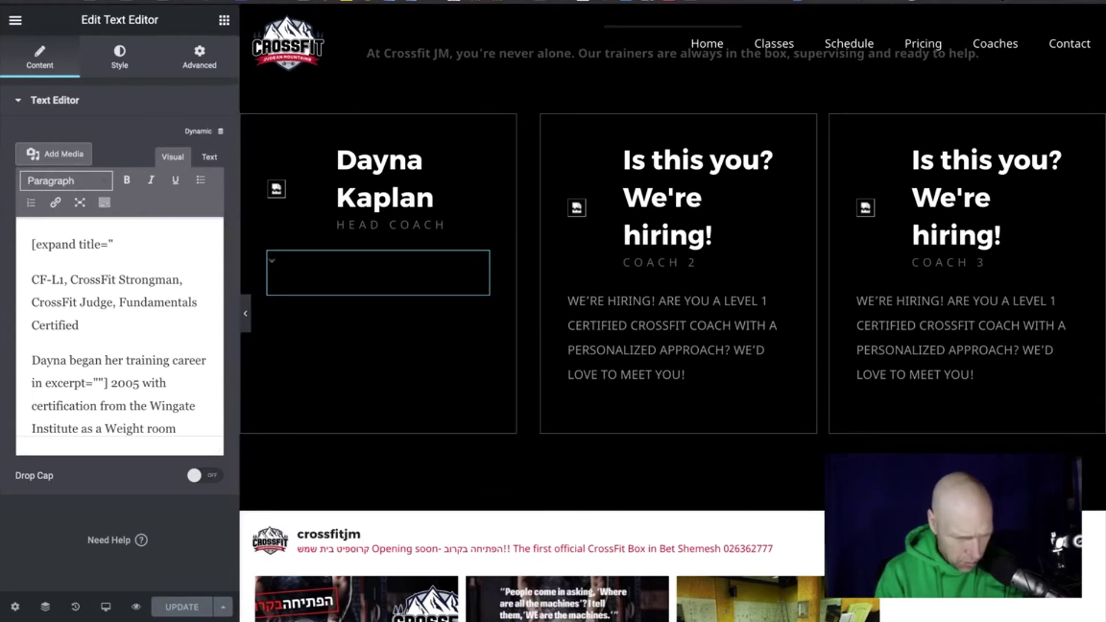
key("super+c")
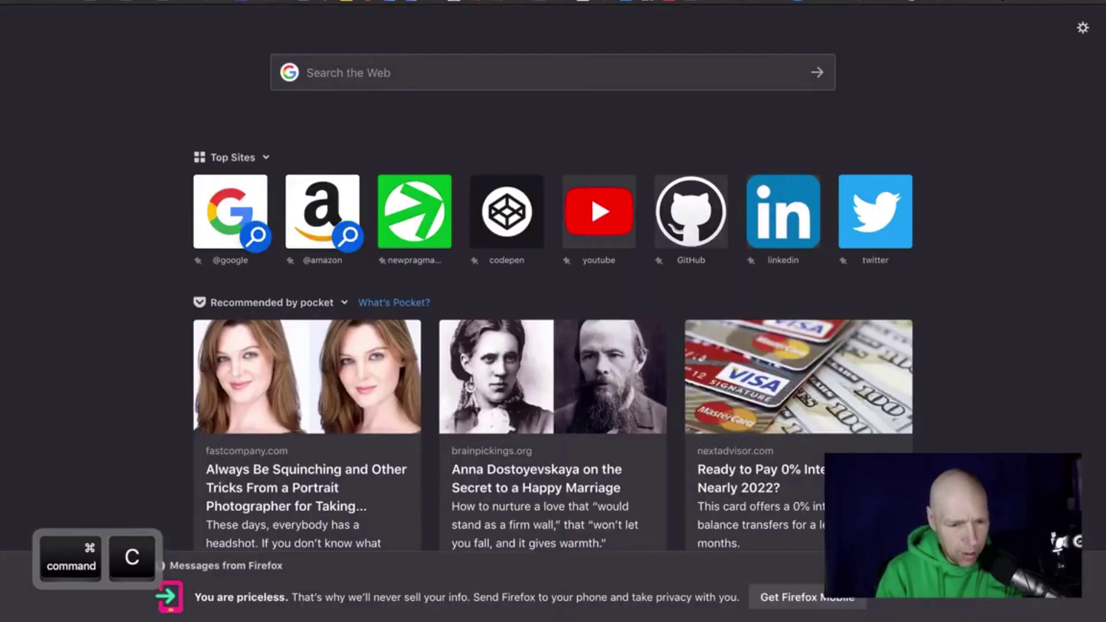
key("super+v")
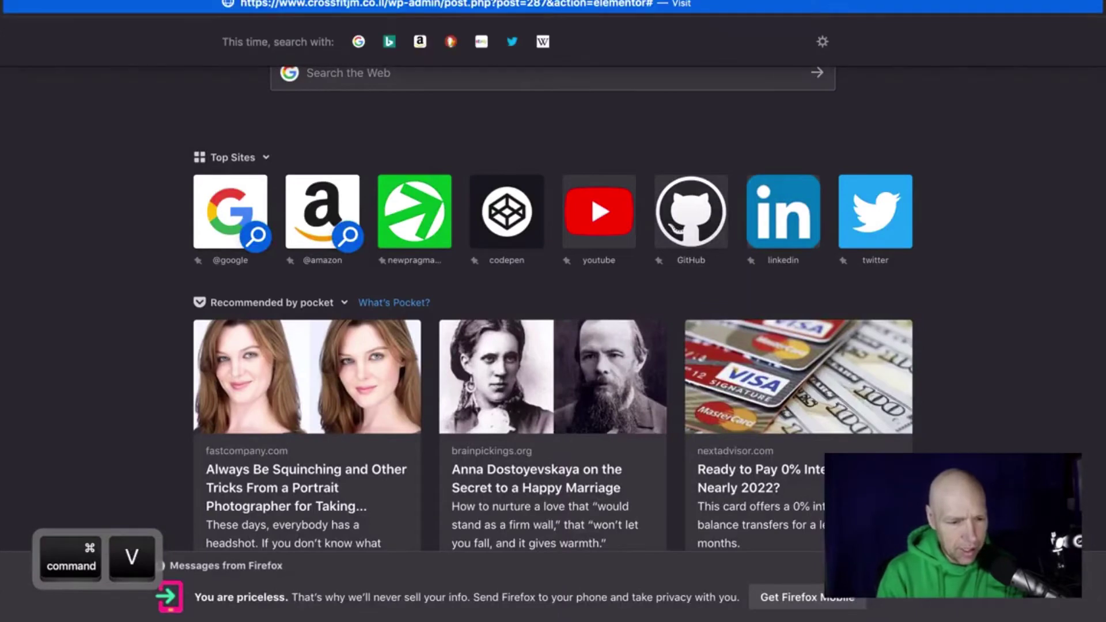
key("Return")
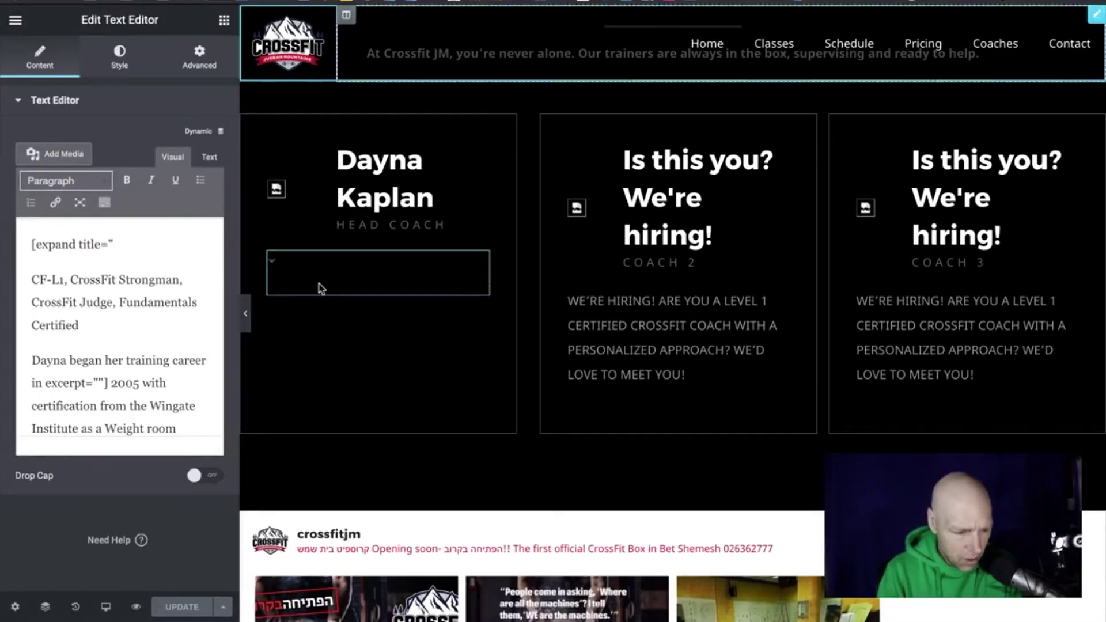
triple_click(167, 268)
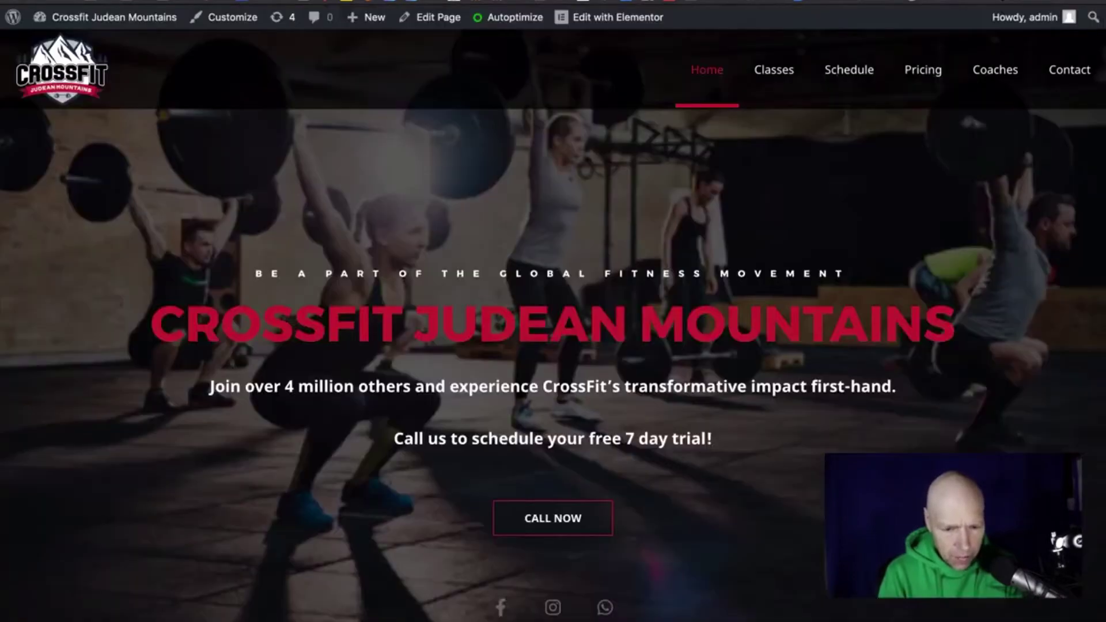
Step: Check the Meet Your Coaches section on the live home page by expanding and collapsing the head coach's biography
scroll(605, 297, "down", 15)
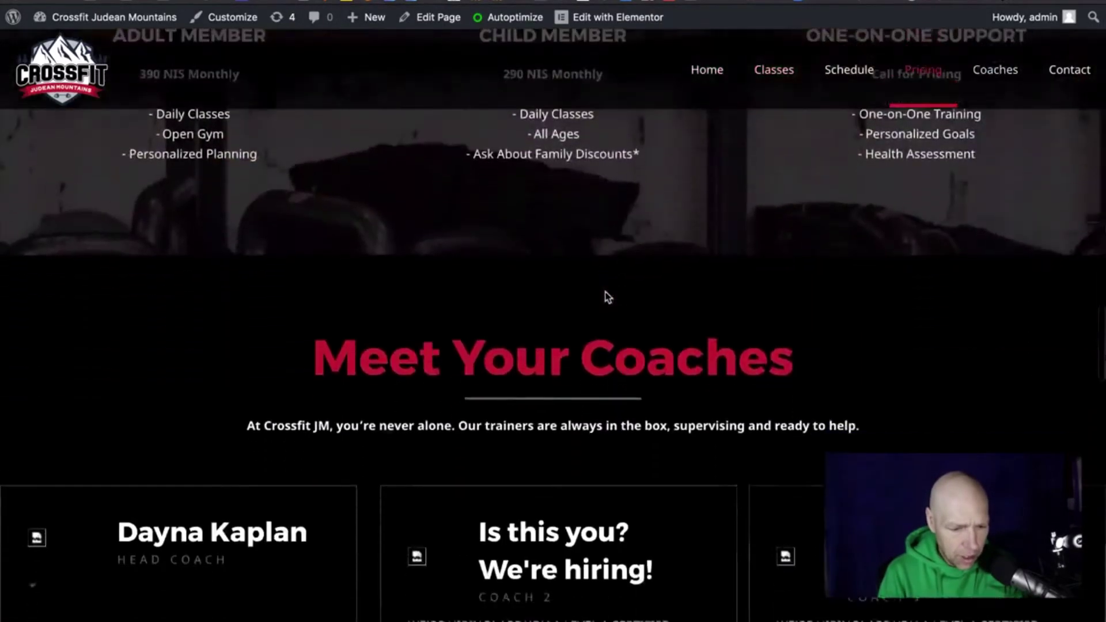
scroll(605, 297, "down", 7)
scroll(605, 296, "up", 3)
left_click(34, 285)
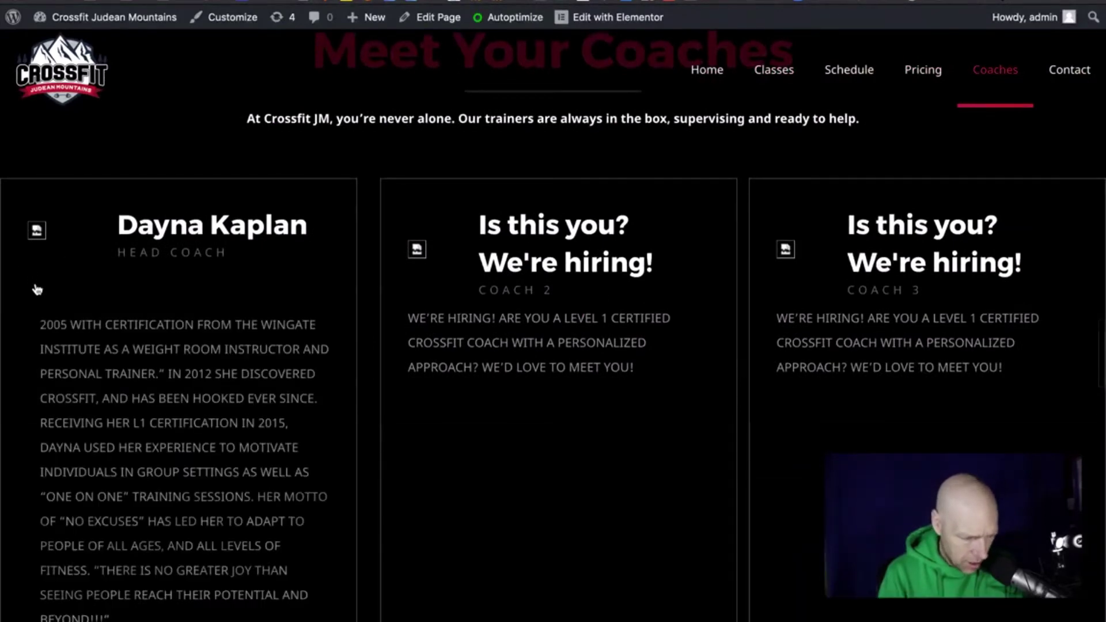
left_click(34, 284)
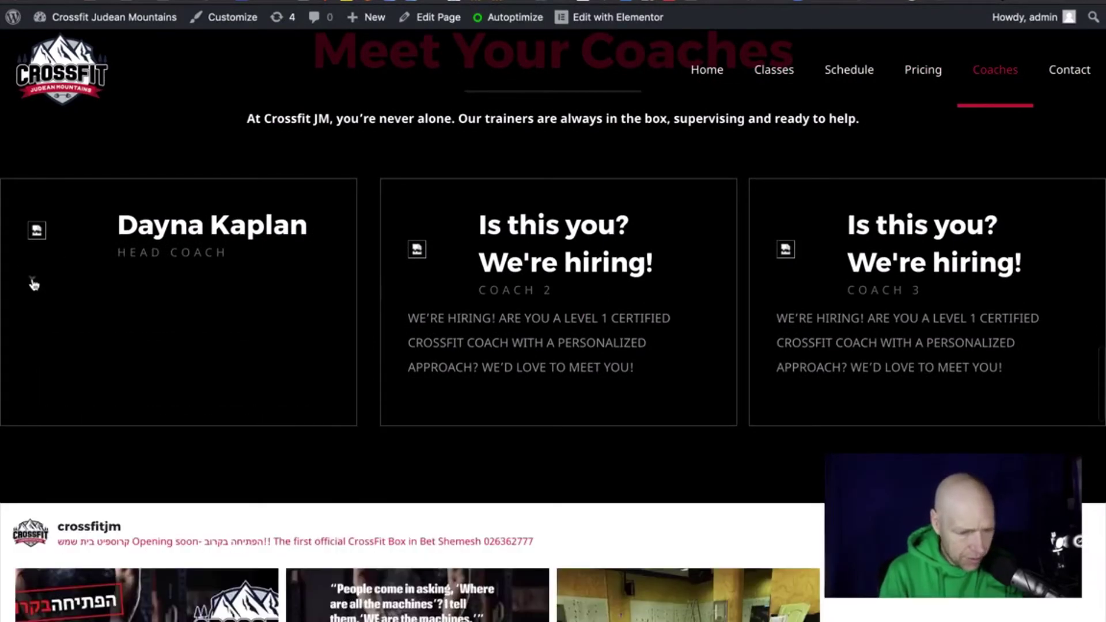
left_click(34, 283)
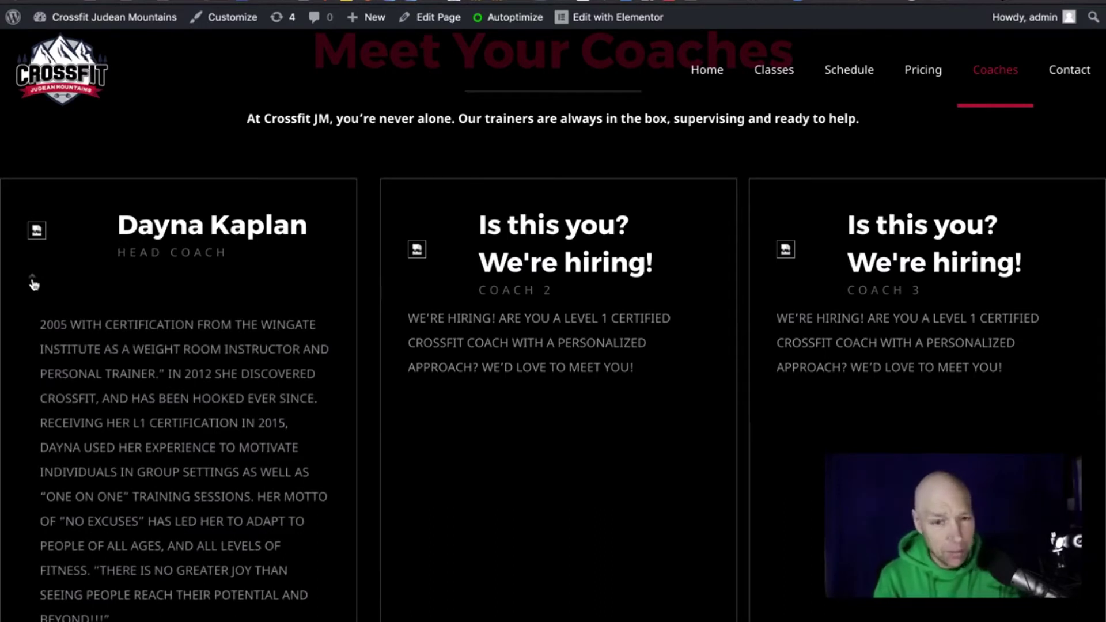
scroll(34, 283, "down", 3)
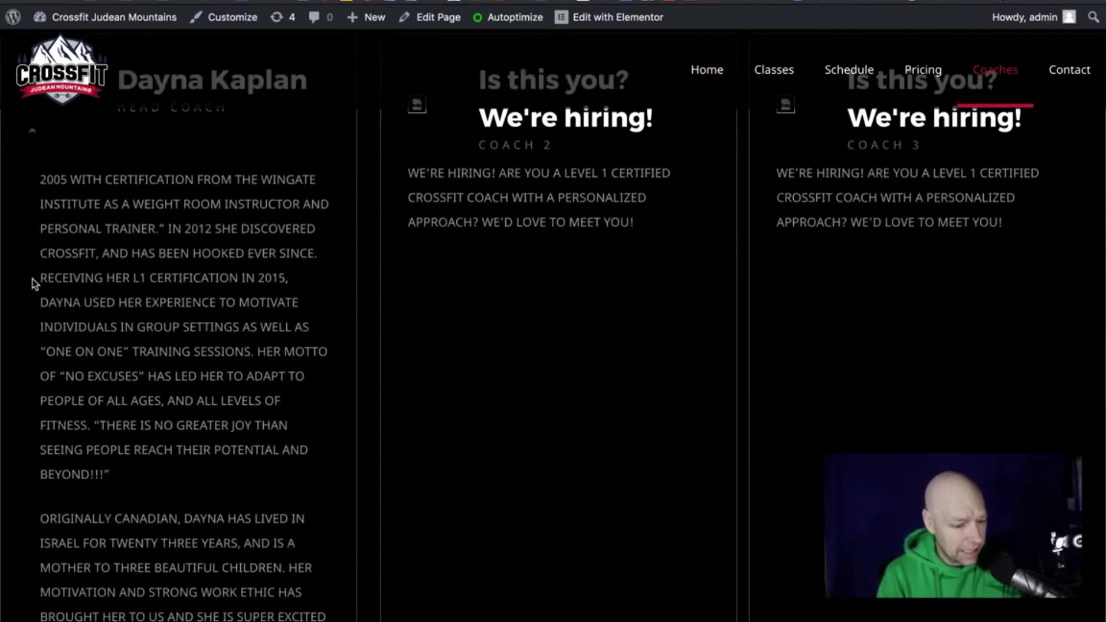
Step: Read through the head coach's expanded biography in the Meet Your Coaches section of the live home page
scroll(33, 274, "up", 1)
left_click_drag(46, 221, 240, 479)
left_click(240, 479)
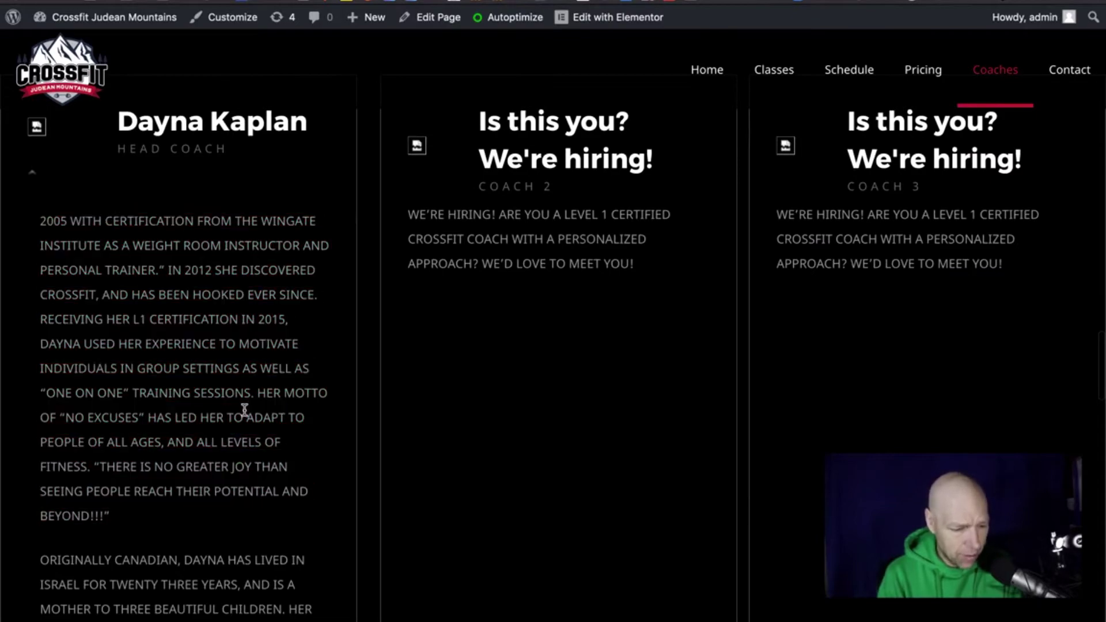
scroll(244, 410, "down", 6)
scroll(245, 410, "up", 8)
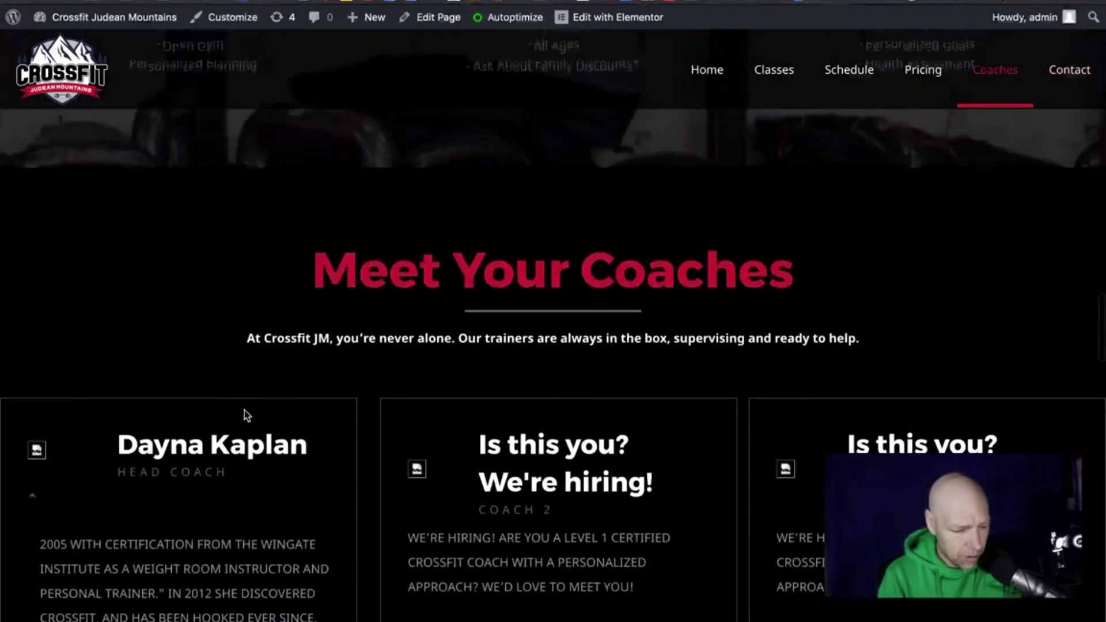
scroll(244, 410, "down", 5)
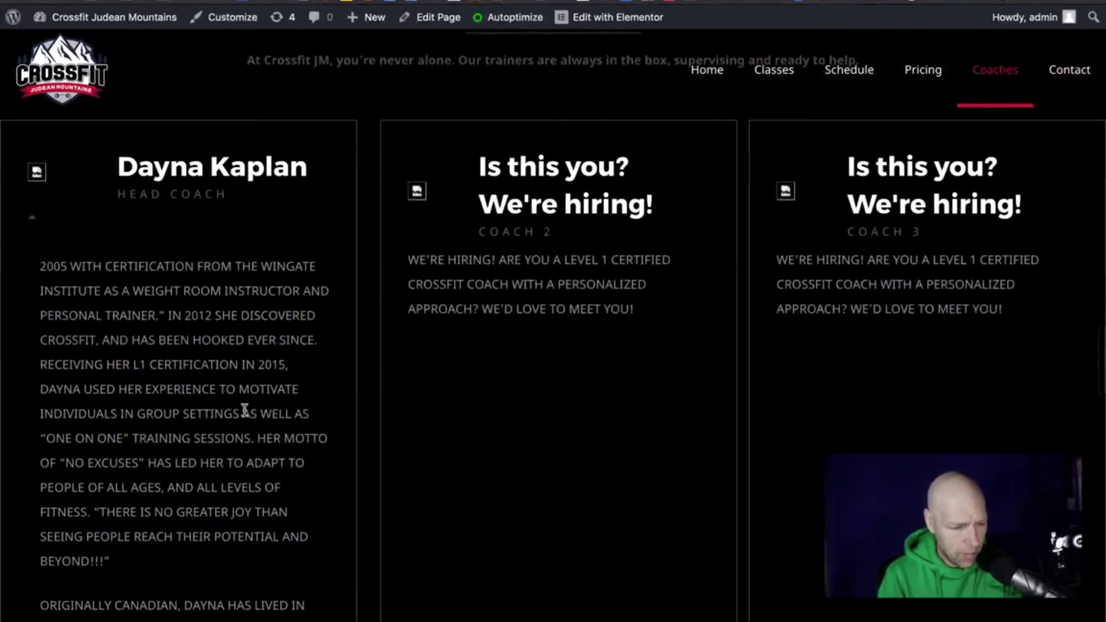
Step: Toggle the head coach's biography closed and open several times on the live page to test its expand arrow
left_click(34, 221)
left_click(35, 222)
left_click(35, 222)
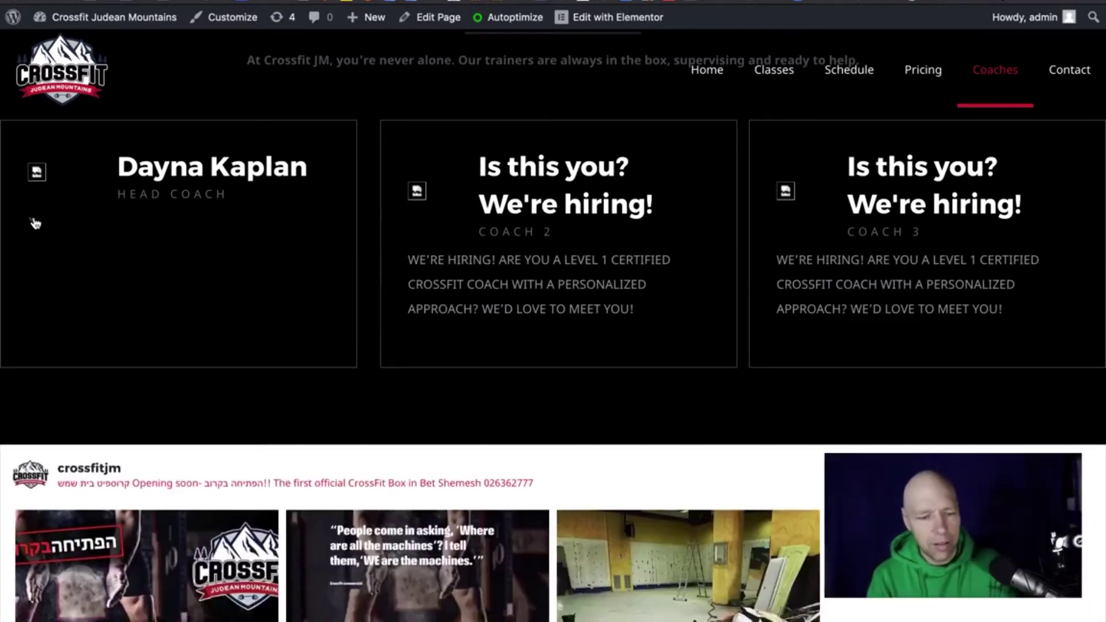
left_click(34, 223)
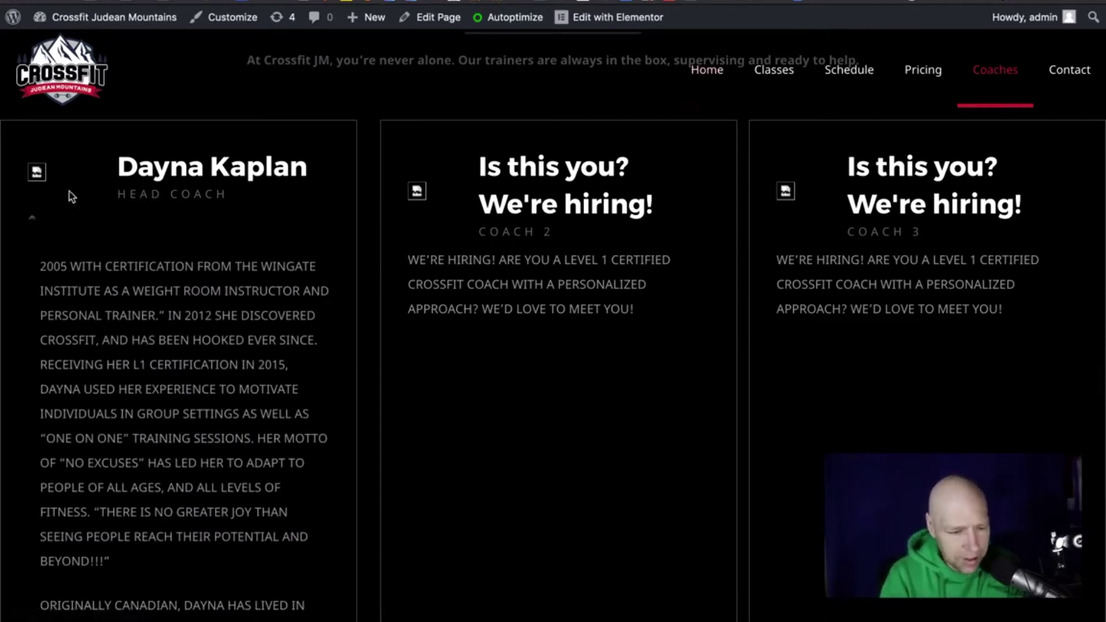
left_click(33, 223)
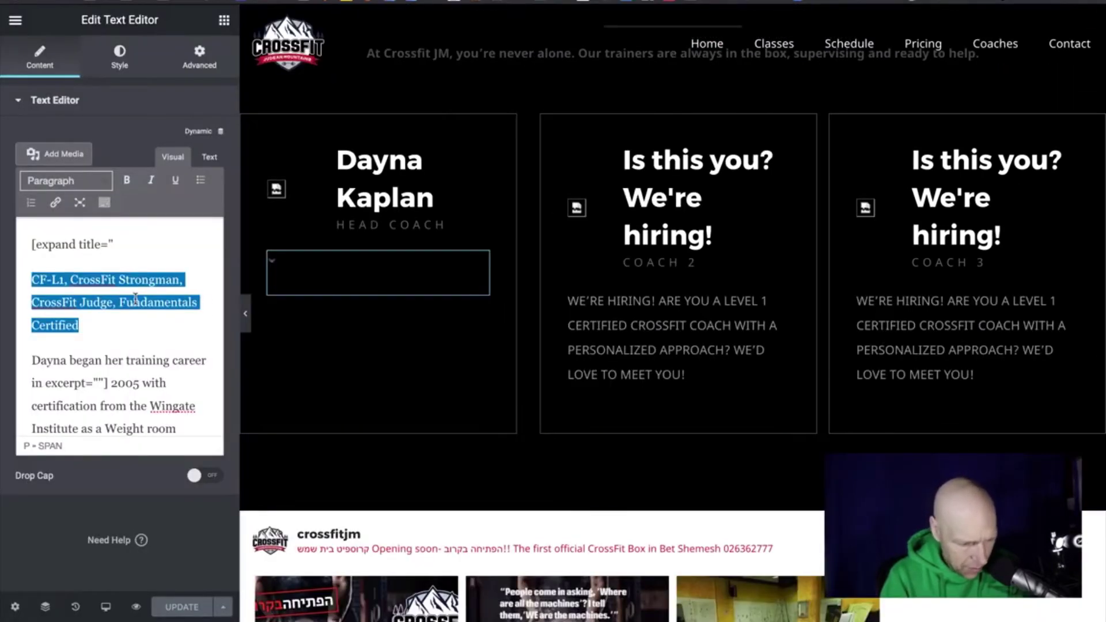
Step: Highlight the credentials and the opening biography line inside the expand shortcode's title in the Elementor text editor
left_click(102, 360)
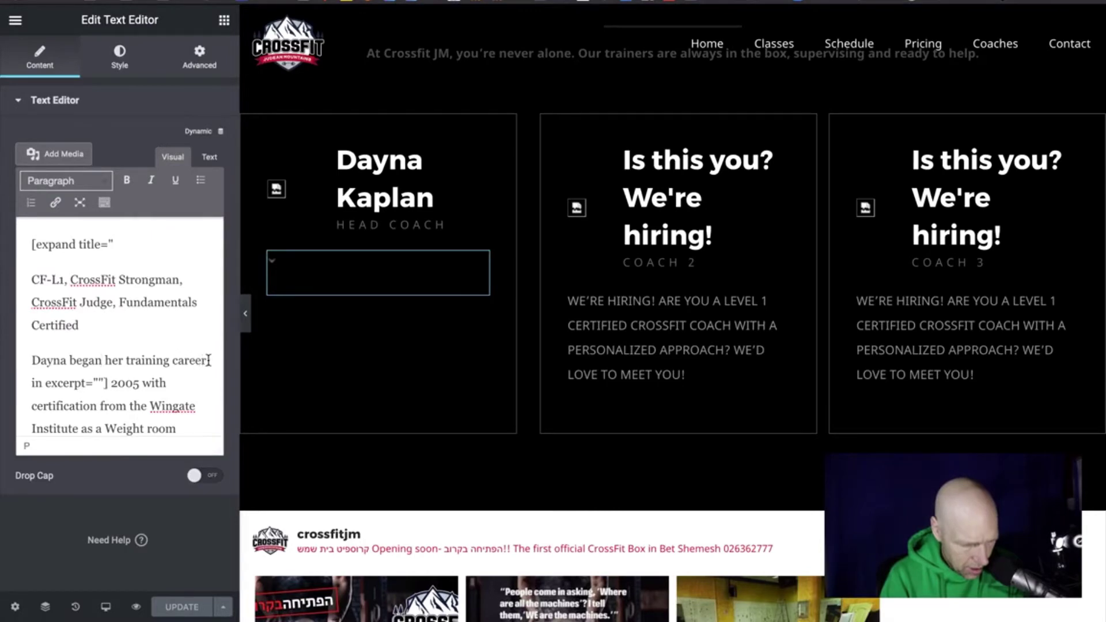
left_click_drag(209, 360, 26, 270)
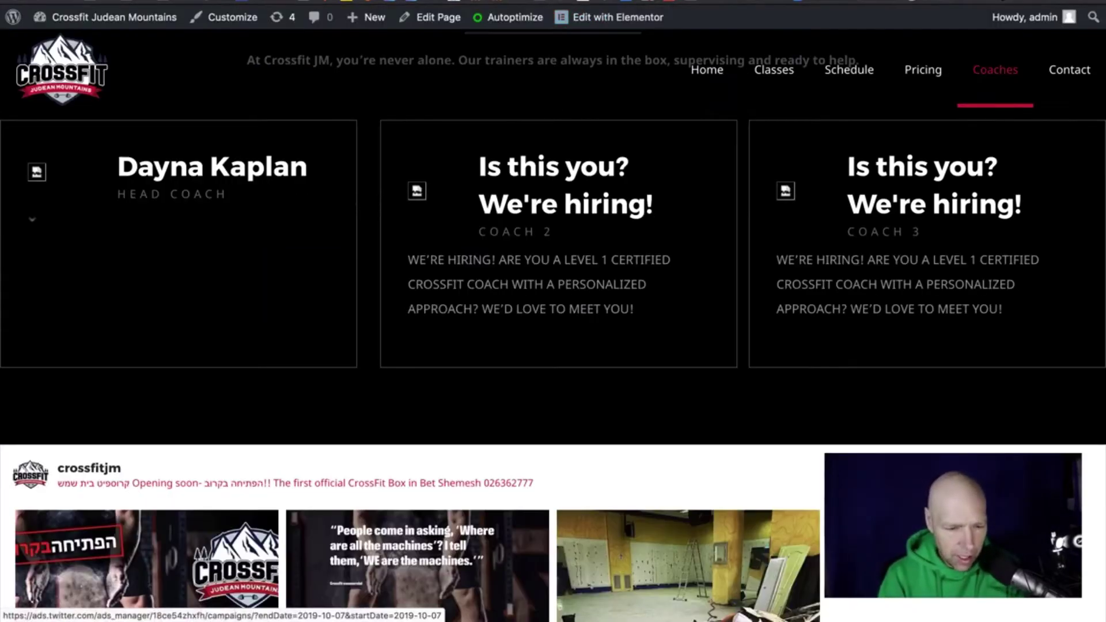
Step: Copy the live site's address and load its /admin page in a new browser tab
key("super+c")
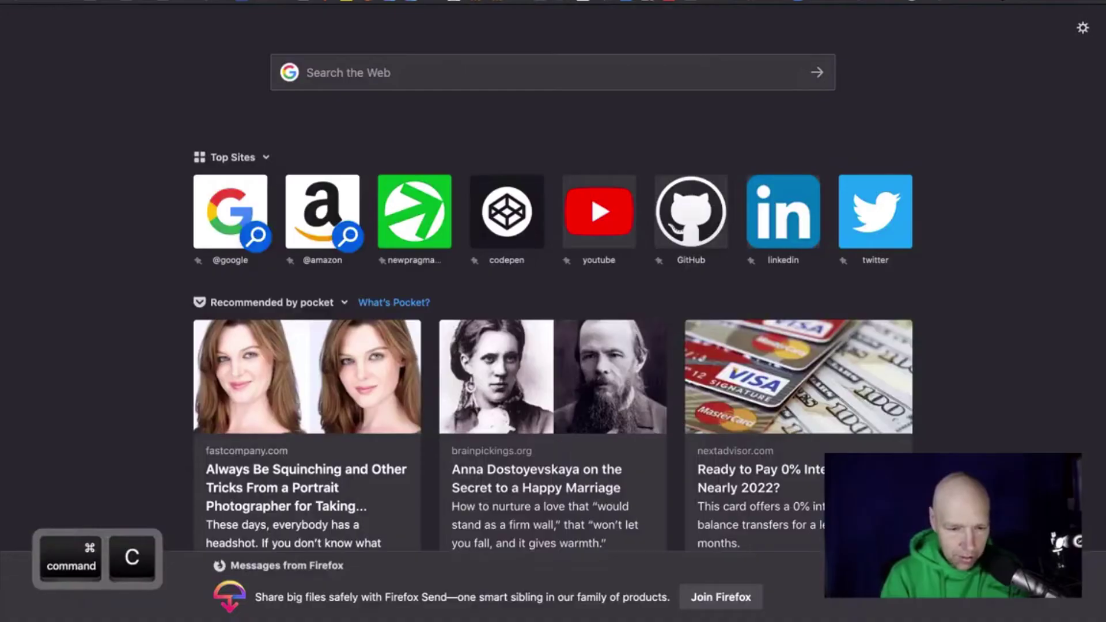
key("super+v")
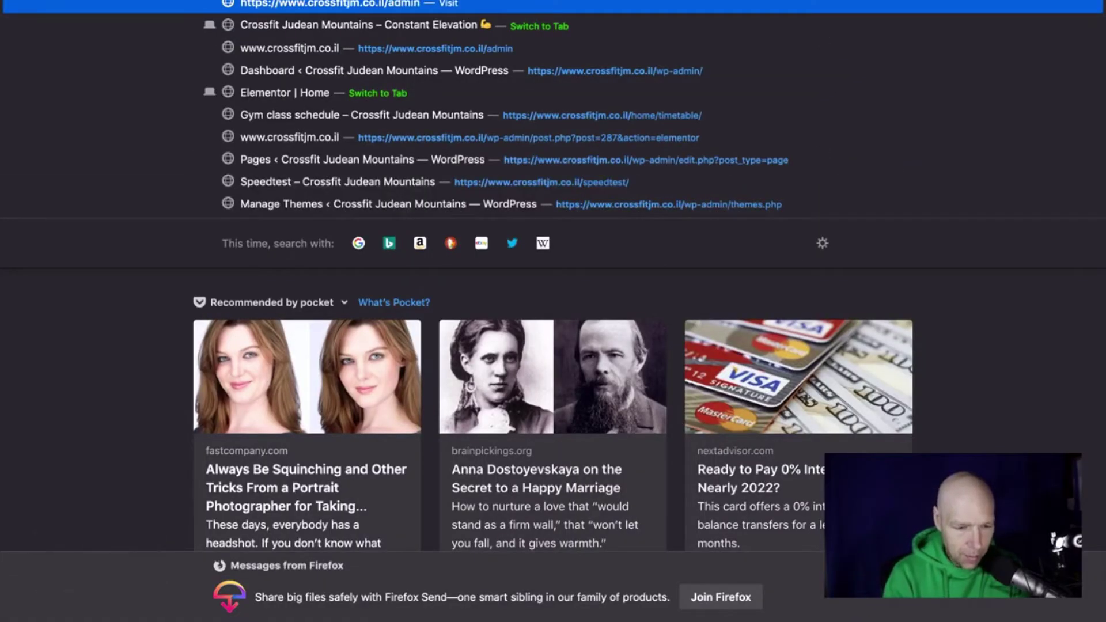
key("Return")
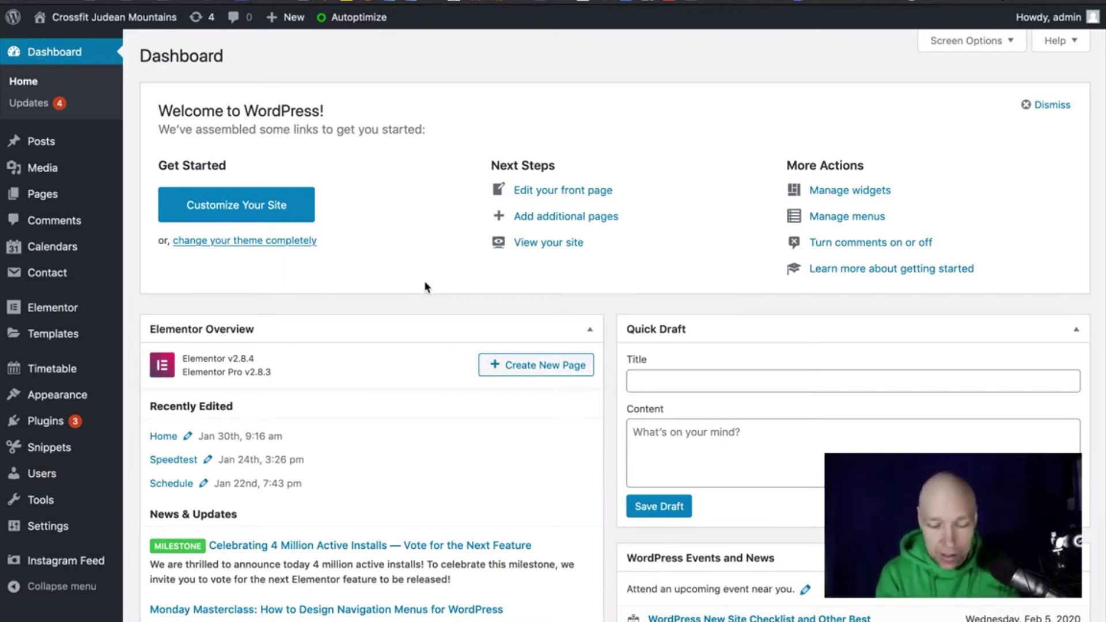
Step: Open the site's installed plugins list and look through it for the plugin that provides the expand shortcode
mouse_move(57, 423)
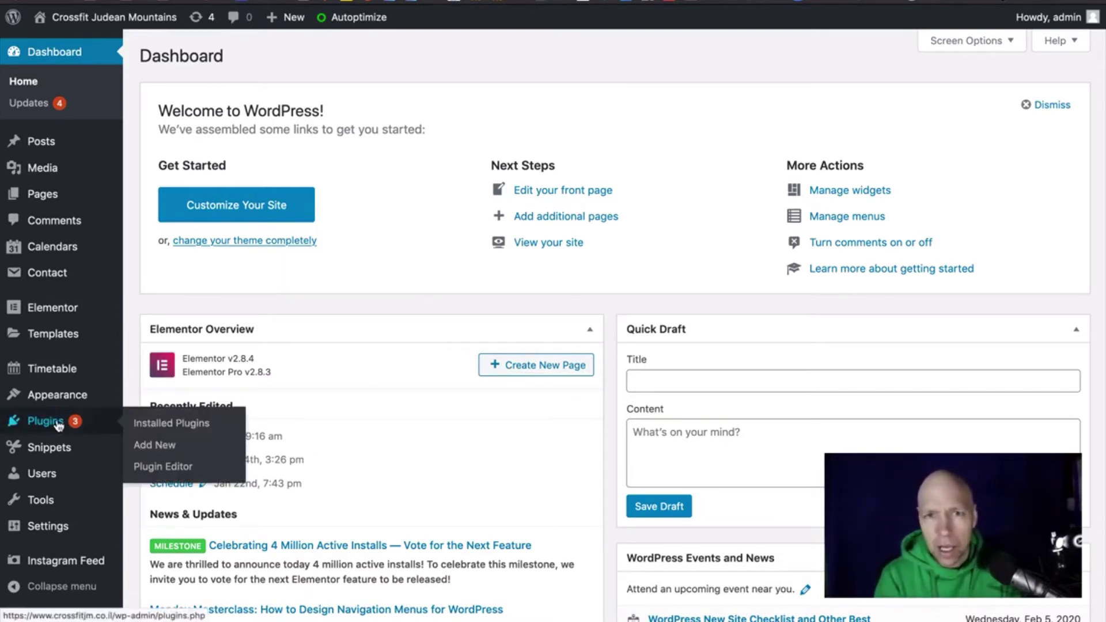
left_click(172, 422)
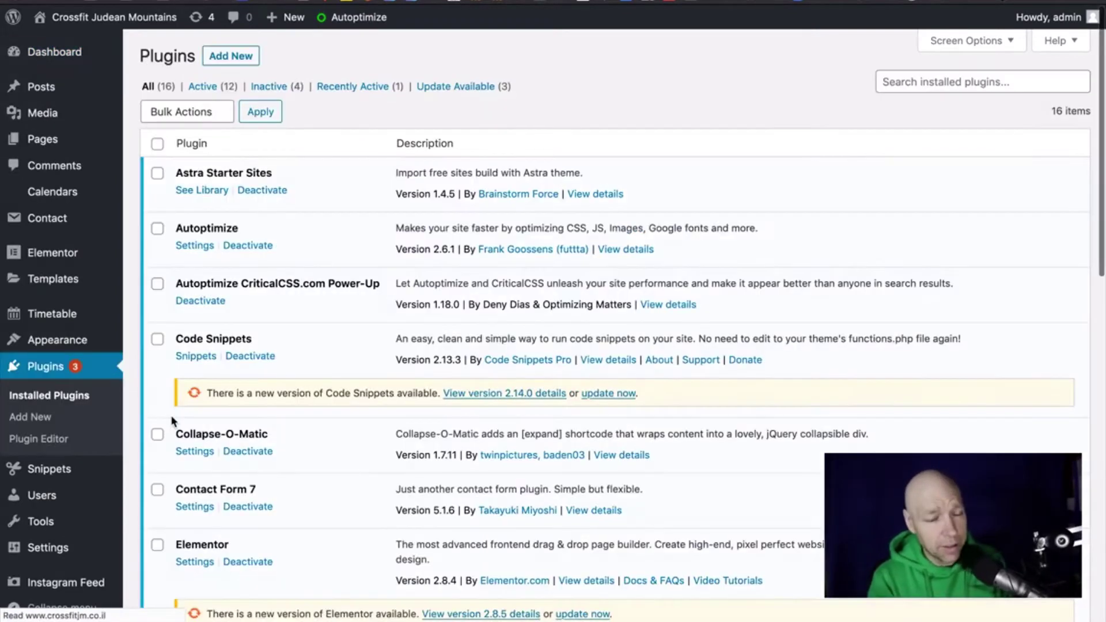
scroll(261, 493, "down", 10)
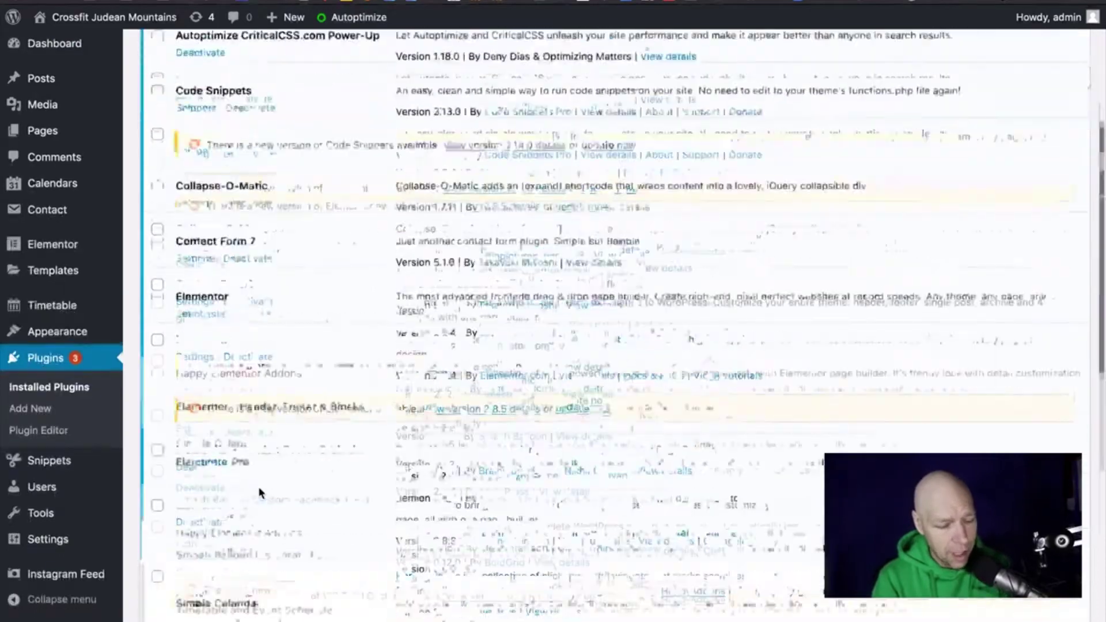
scroll(260, 493, "up", 2)
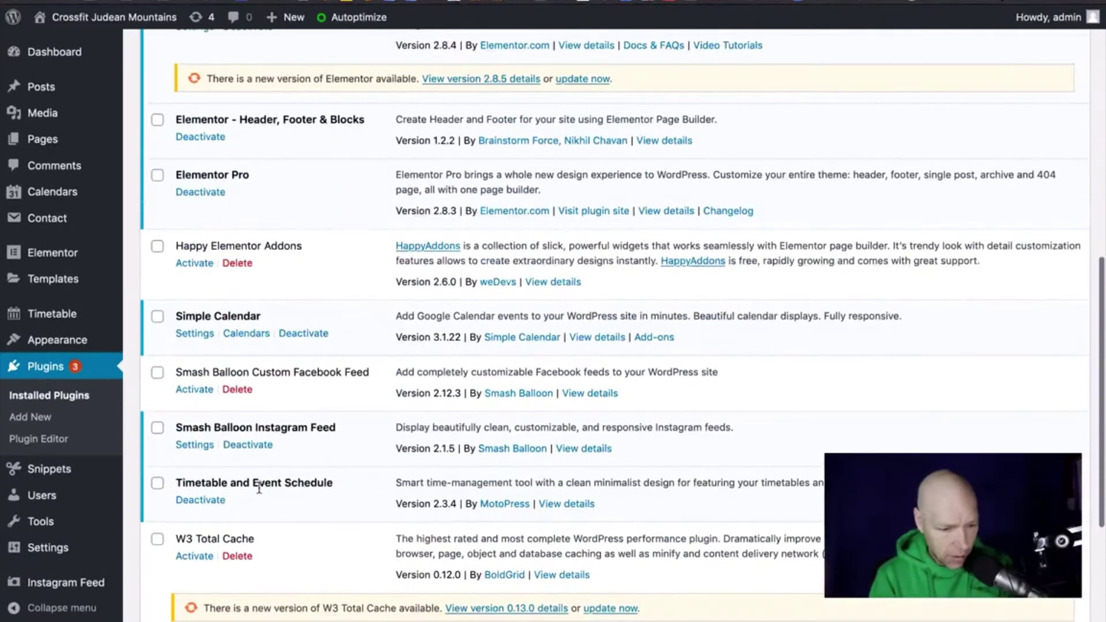
scroll(259, 489, "up", 4)
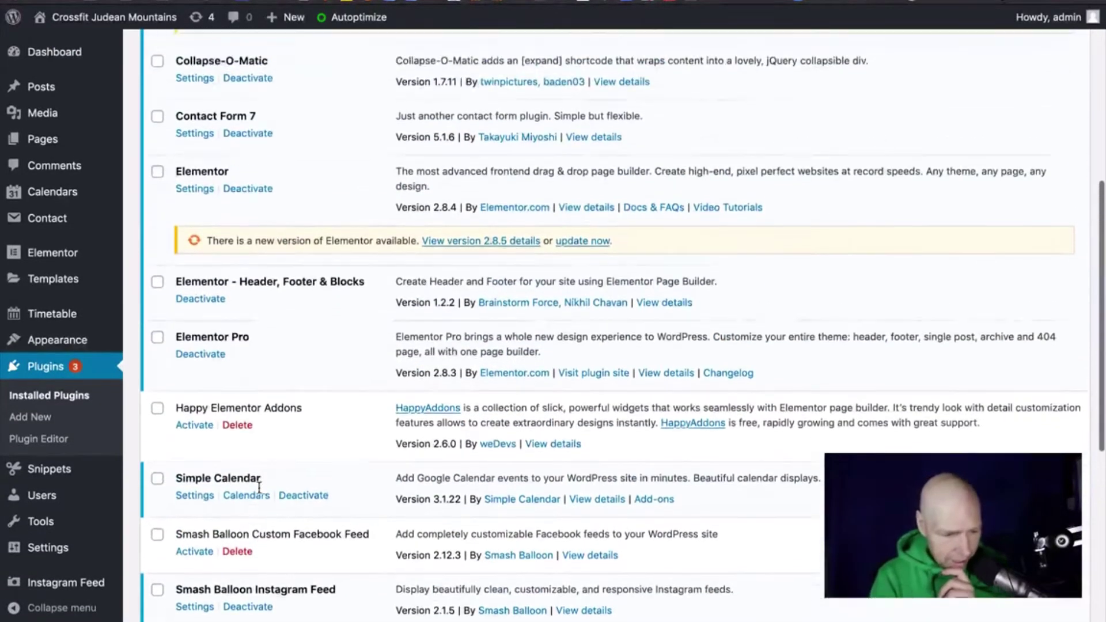
scroll(259, 490, "up", 3)
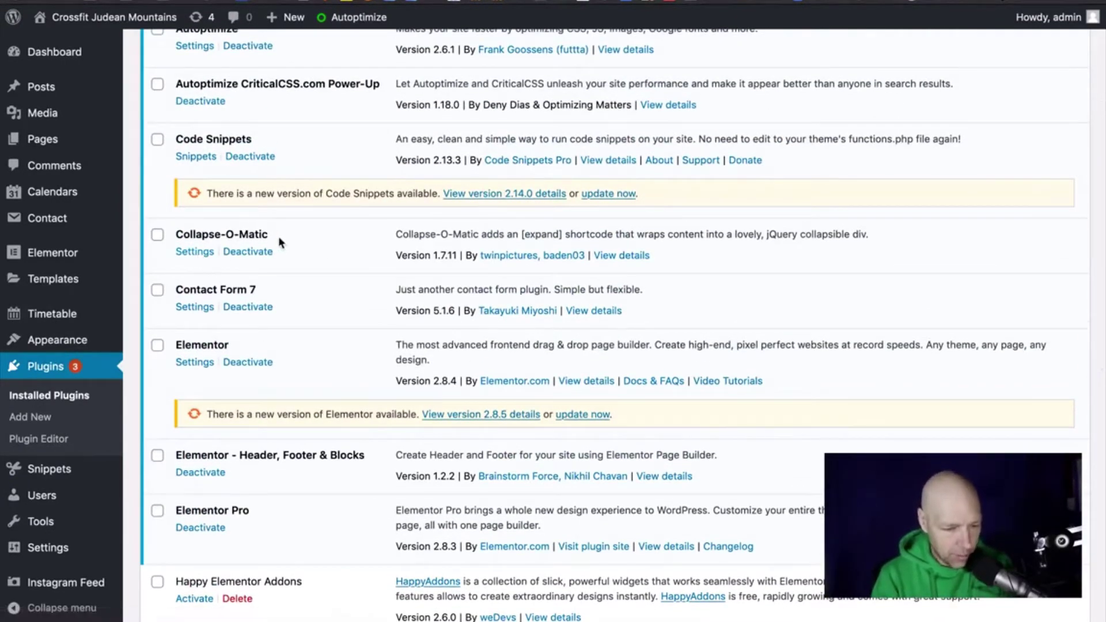
Step: Copy the plugin name Collapse-O-Matic and open its Plugin Oven documentation page in a new browser tab
left_click_drag(282, 237, 178, 228)
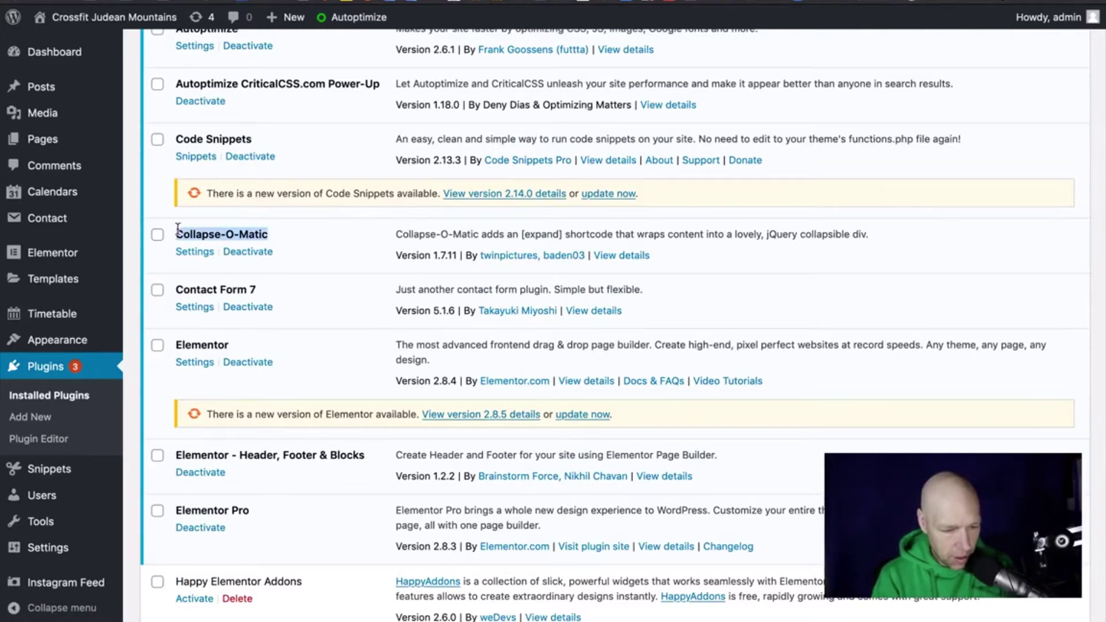
key("super+c")
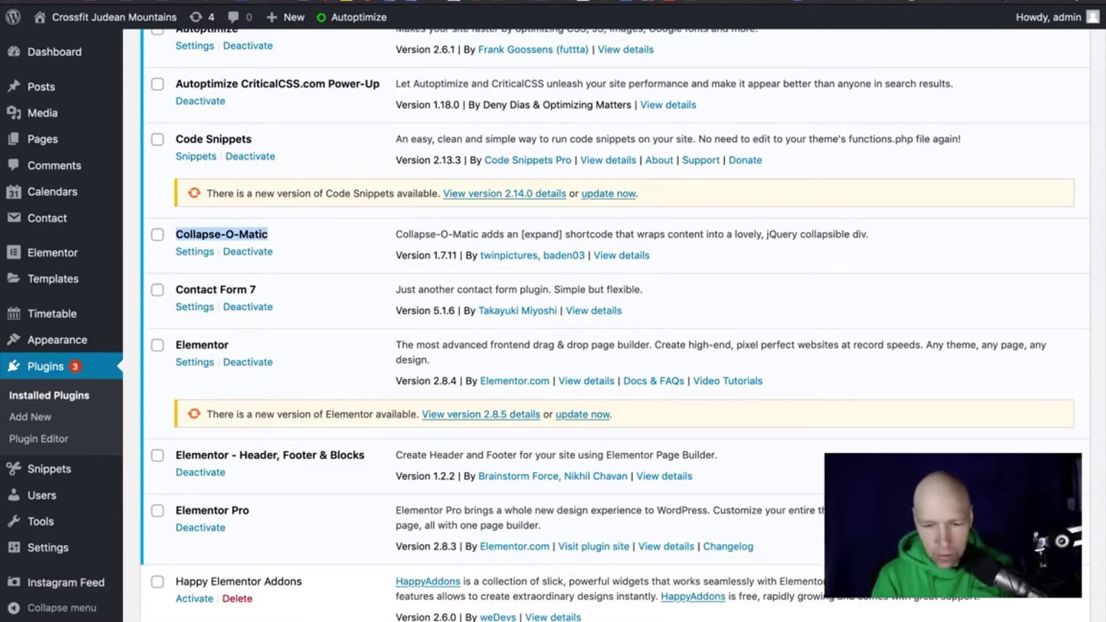
key("super+t")
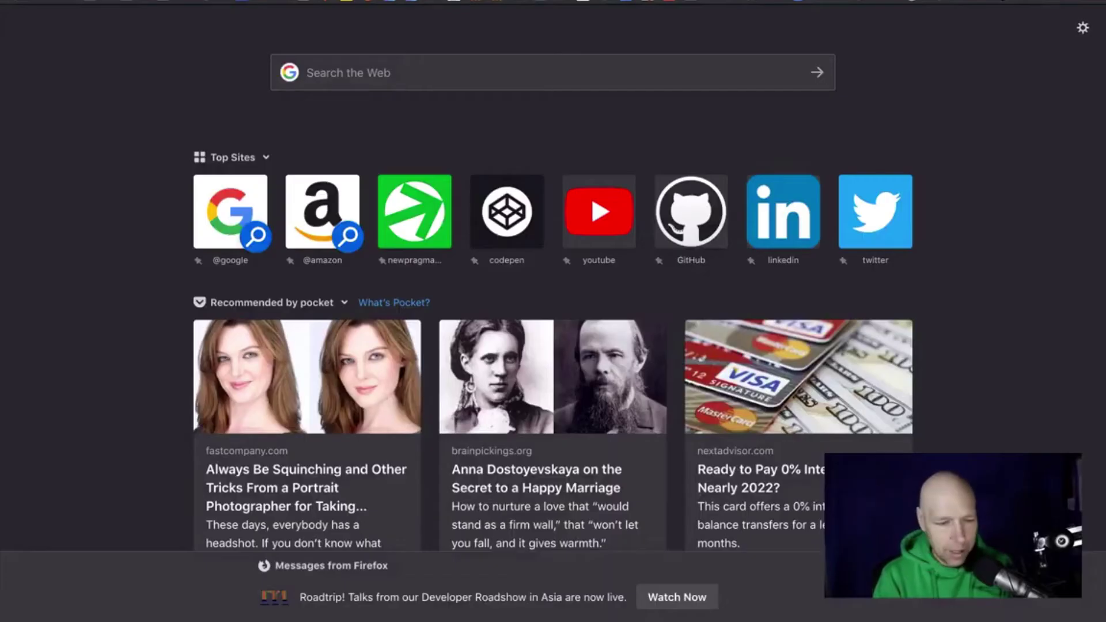
key("super+v")
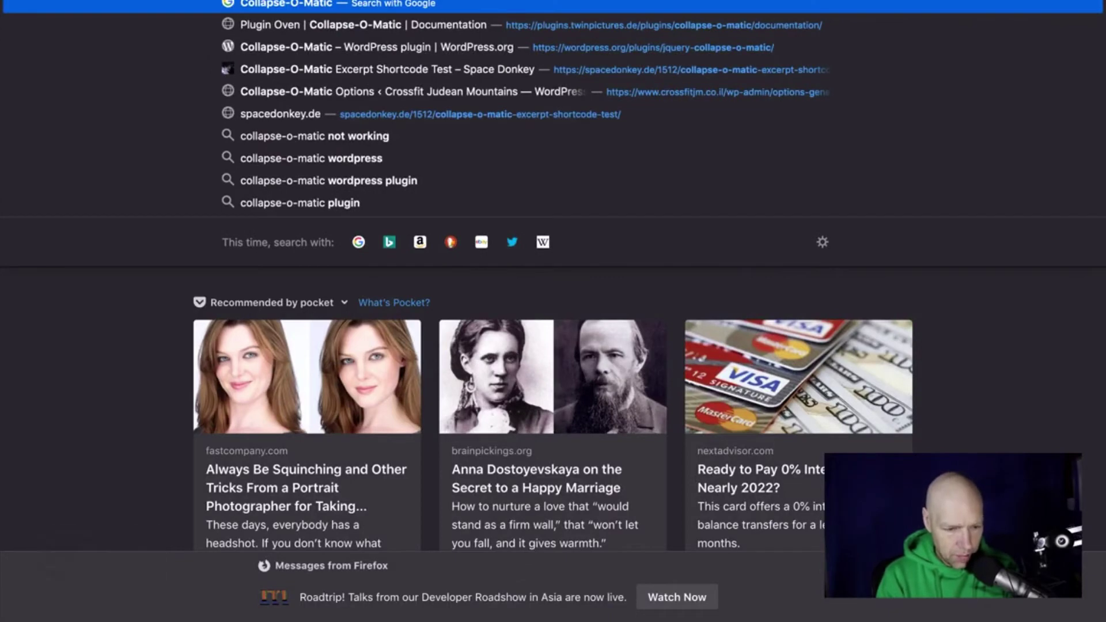
key("Down")
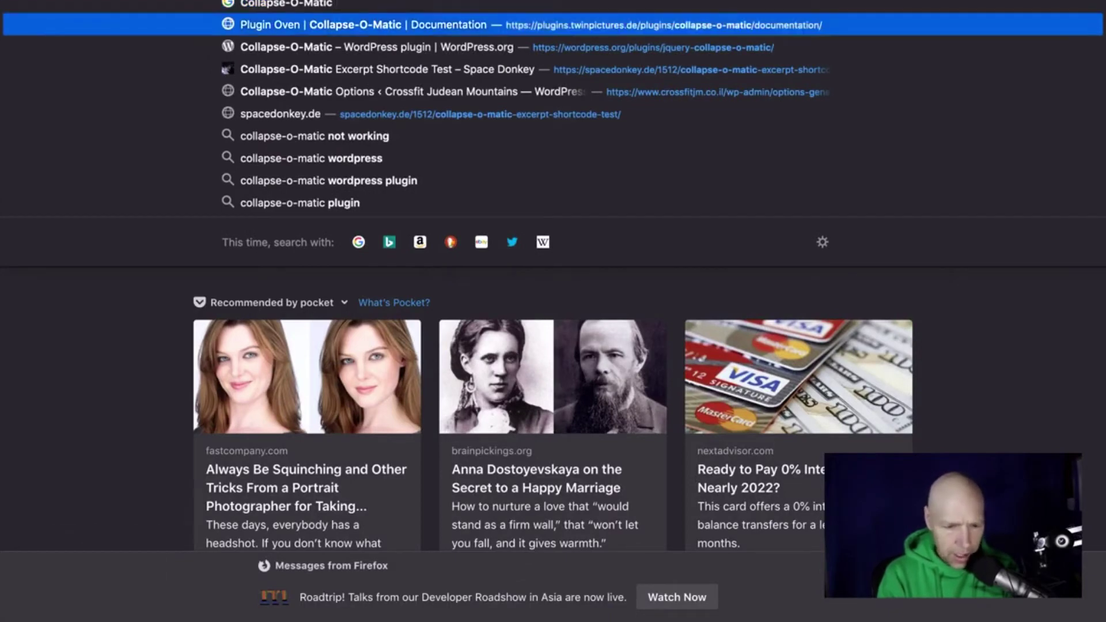
key("Return")
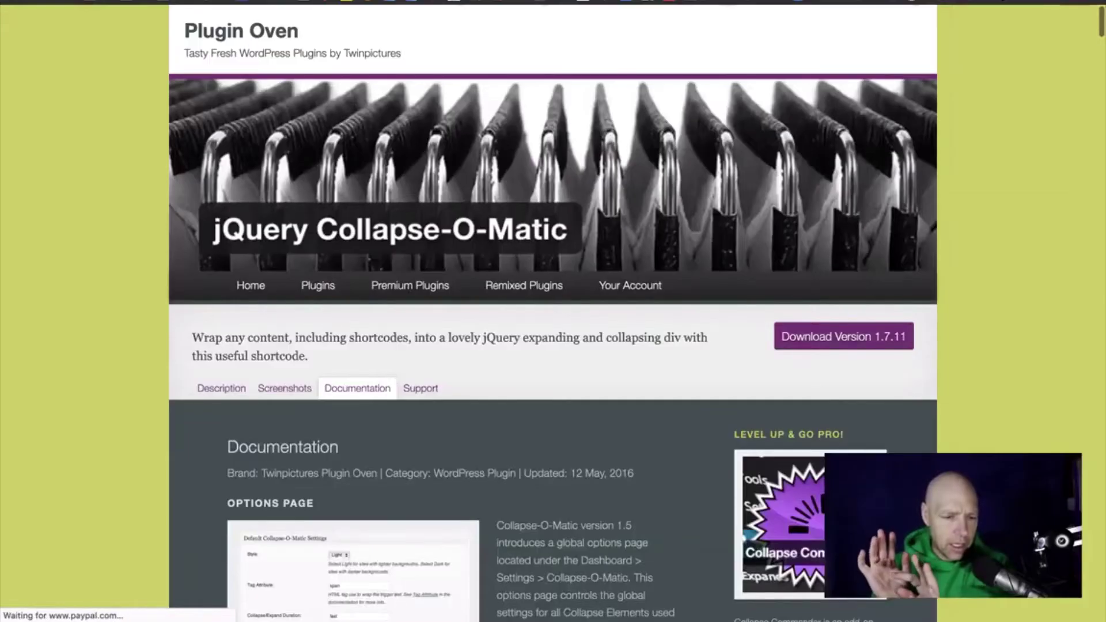
Step: Read the Collapse-O-Matic documentation down to the Title Attribute section and examine the [expand title="Trigger Text"][/expand] example
scroll(557, 118, "down", 2)
scroll(557, 118, "down", 15)
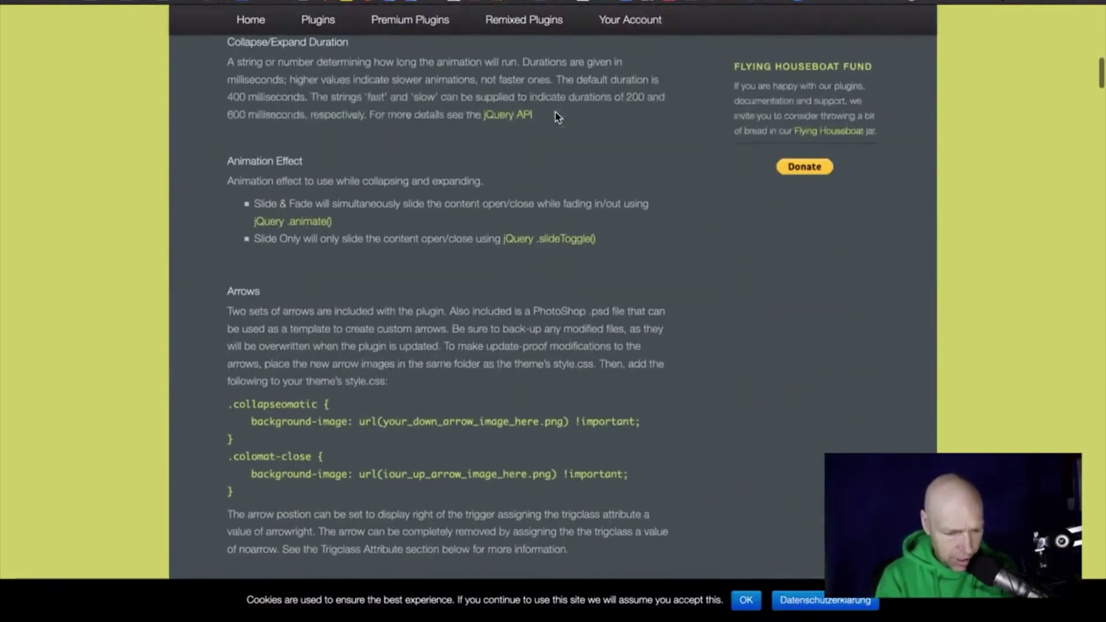
scroll(557, 117, "down", 7)
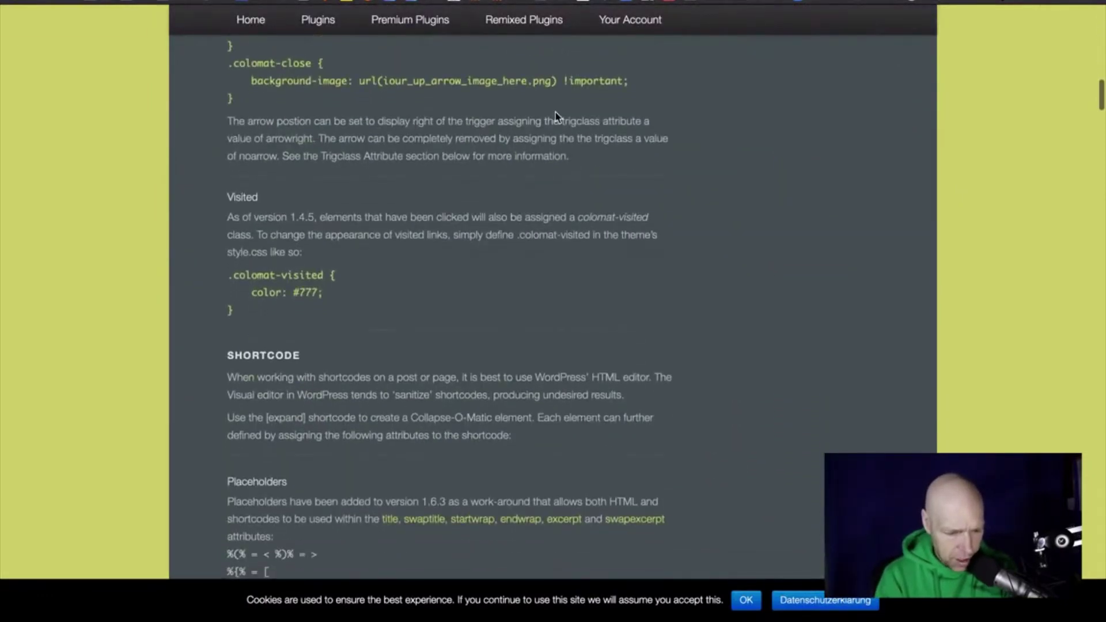
scroll(556, 116, "down", 8)
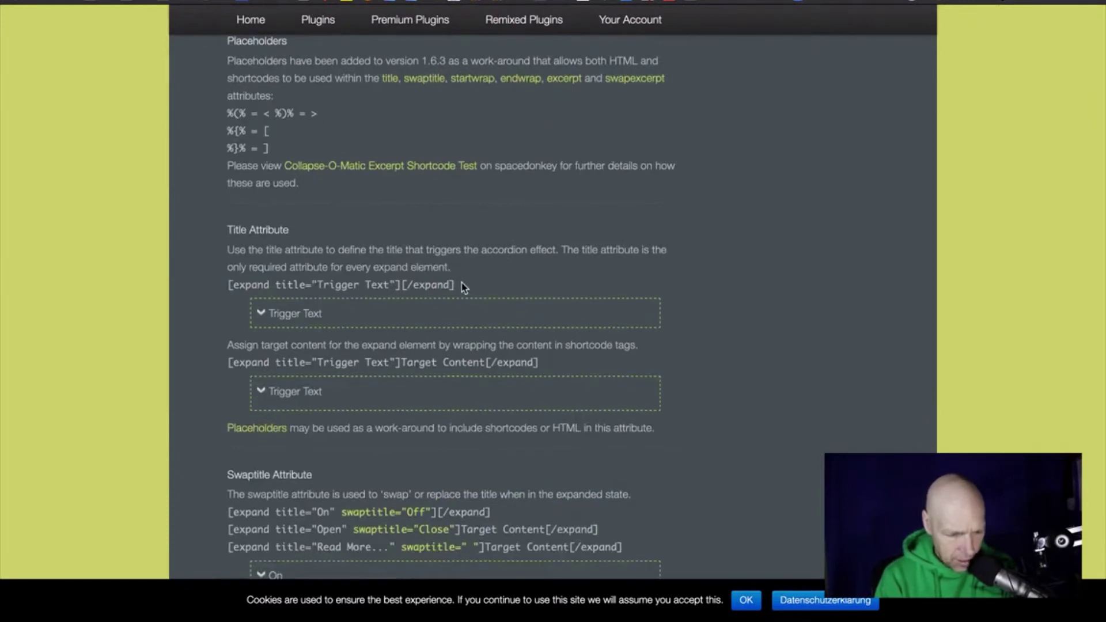
left_click_drag(463, 286, 225, 283)
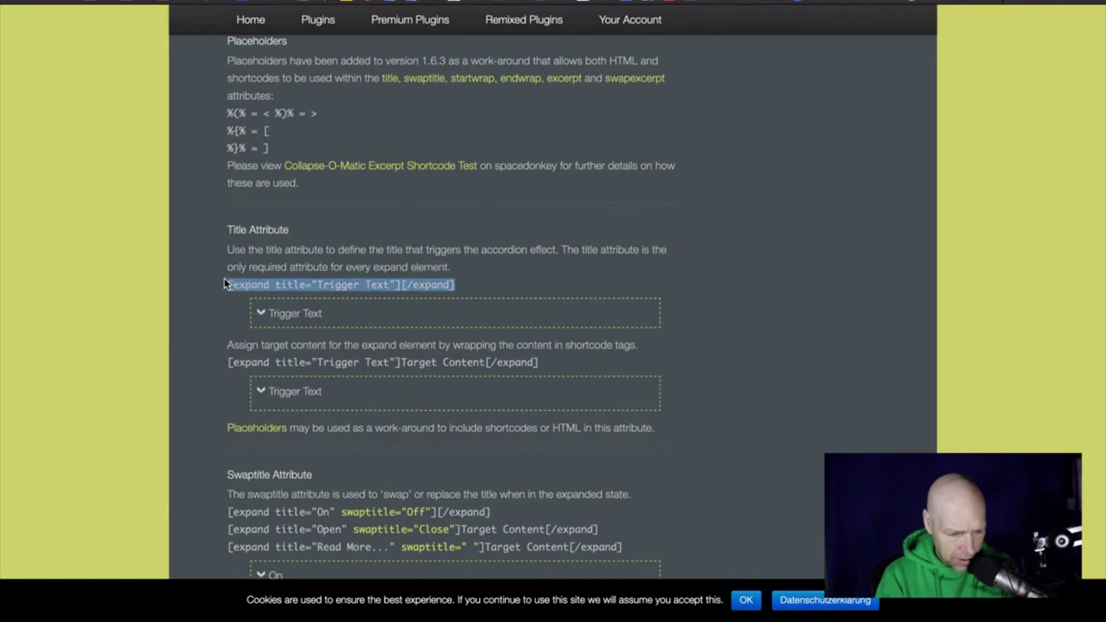
left_click(259, 316)
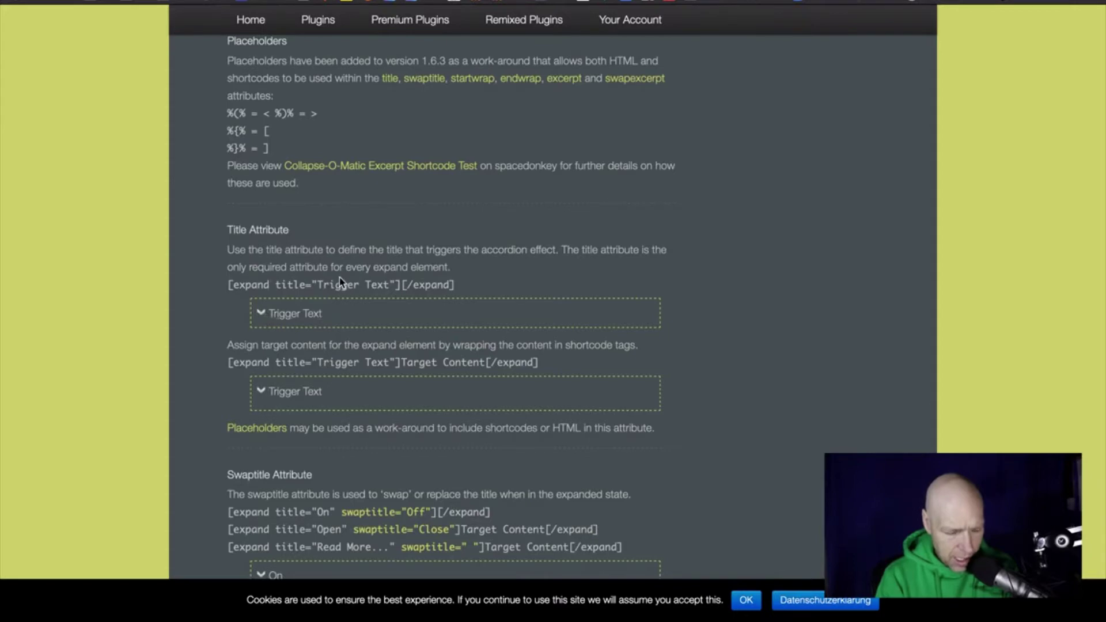
Step: Return to the Elementor editor tab and insert a closing quotation mark after "career" in the head coach's biography shortcode
key("ctrl+Left")
key("ctrl+Right")
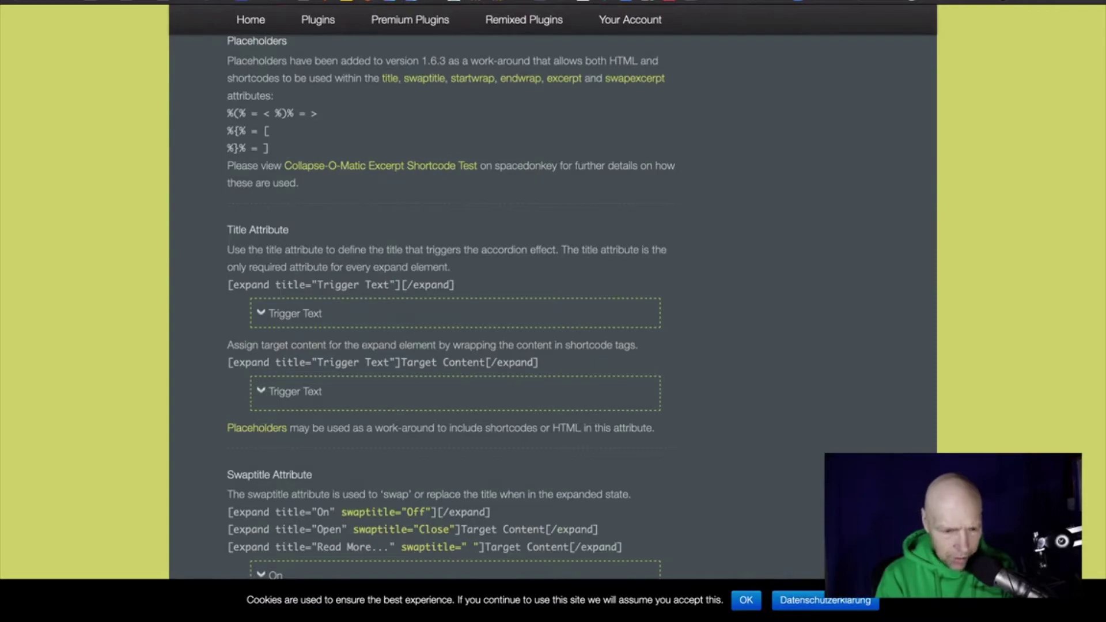
key("ctrl+Tab")
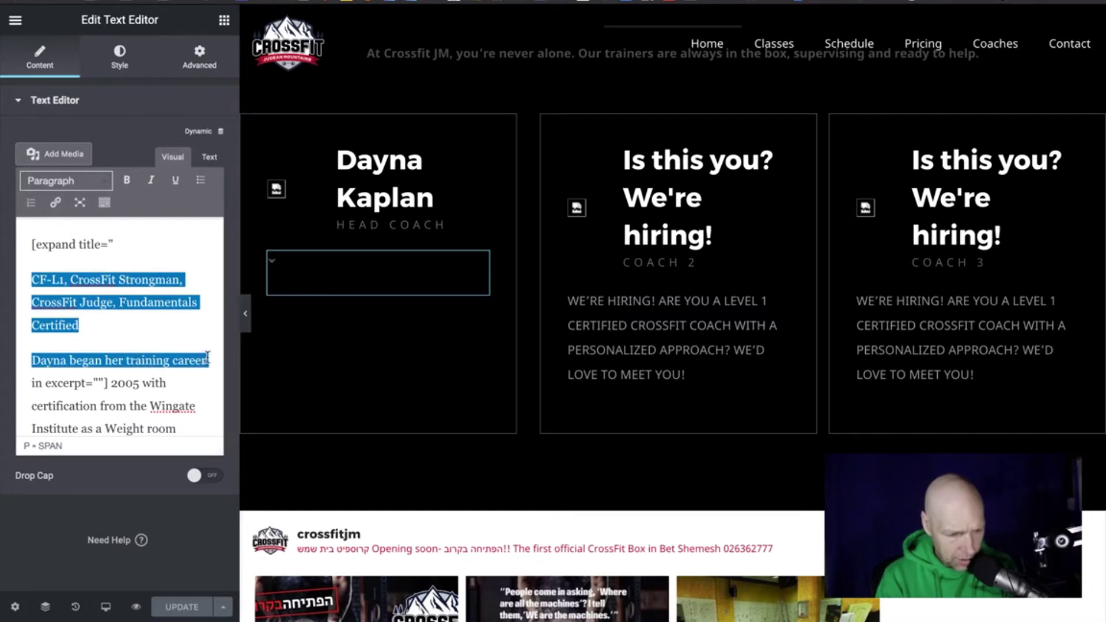
left_click(209, 398)
type("\"")
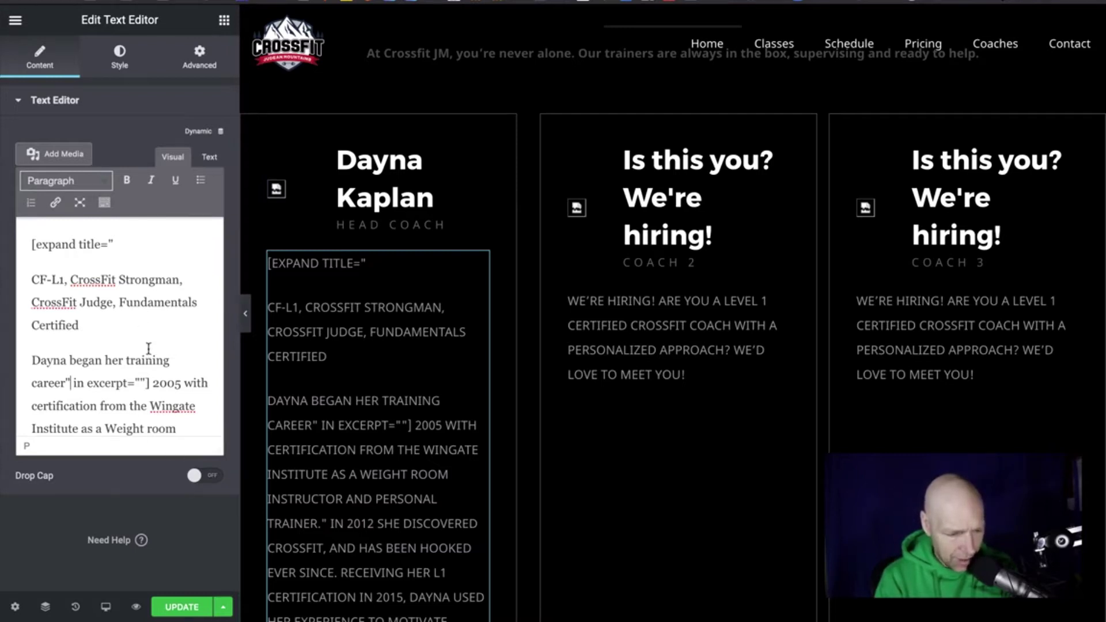
Step: Select the "CF-L1, CrossFit Strongman, CrossFit Judge, Fundamentals Certified" paragraph in the head coach's text editor
triple_click(119, 314)
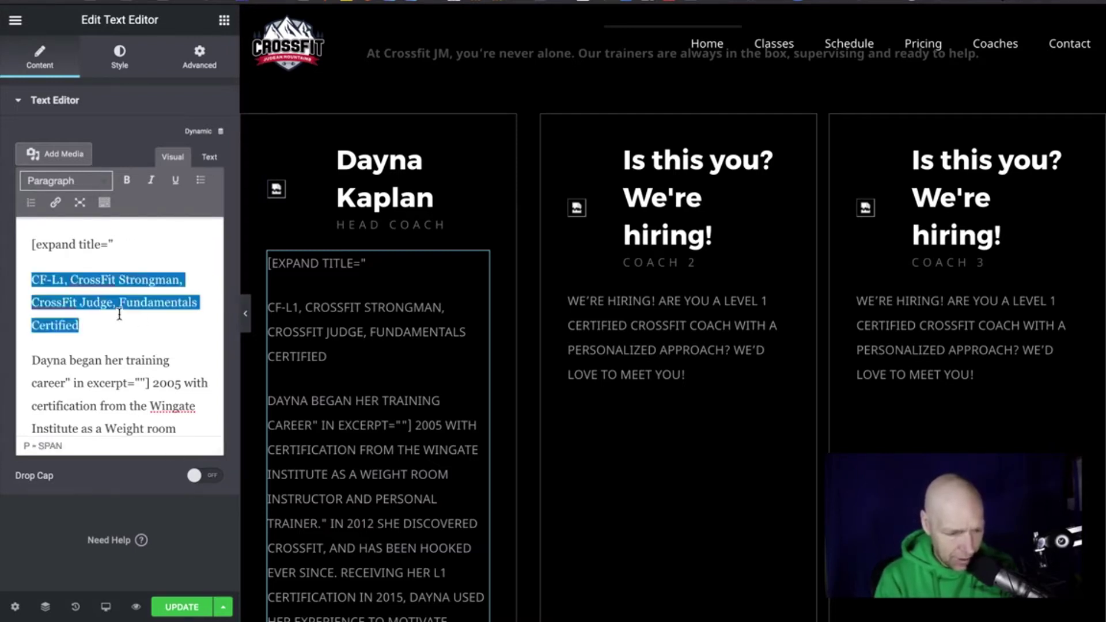